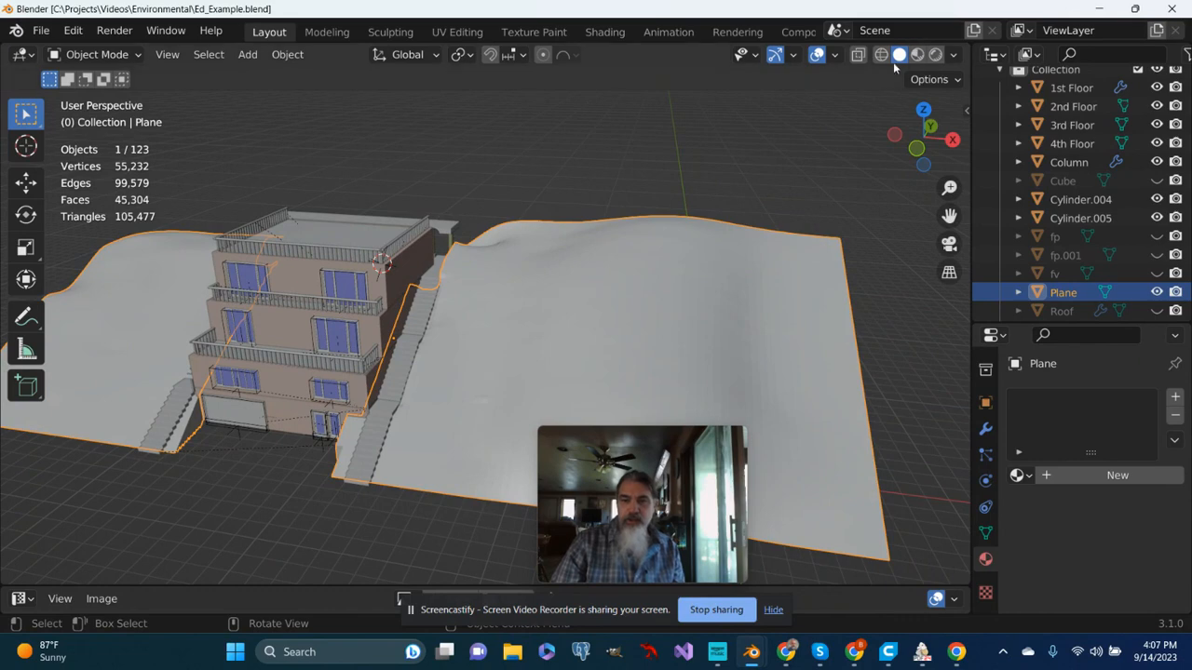
- Switch the viewport to Material Preview shading and view the building and the hill around it
{"action": "middle_click_drag", "start_coordinate": [593, 218], "coordinate": [479, 279]}
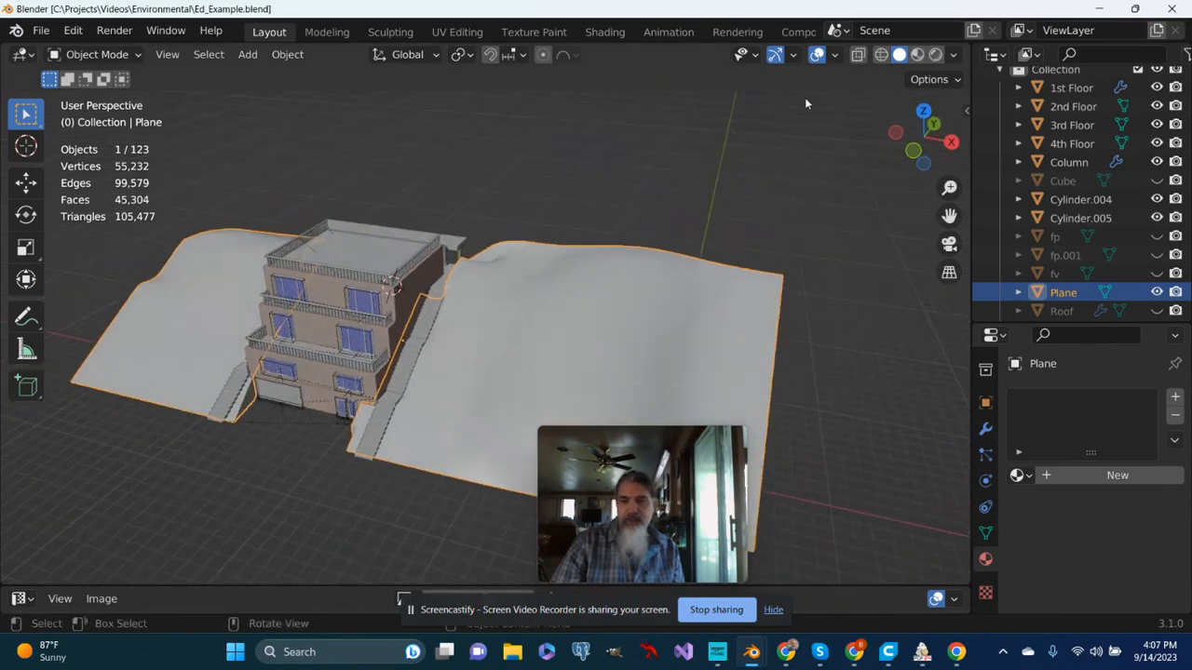
{"action": "left_click", "coordinate": [917, 54]}
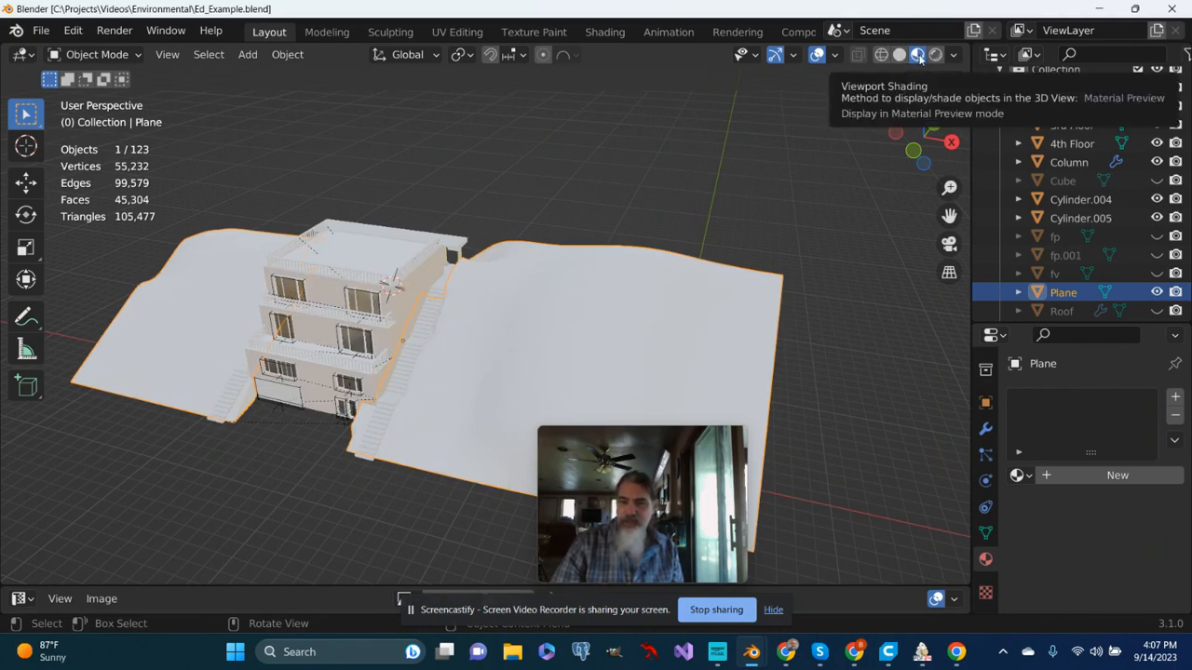
{"action": "scroll", "coordinate": [548, 282], "scroll_direction": "up", "scroll_amount": 3}
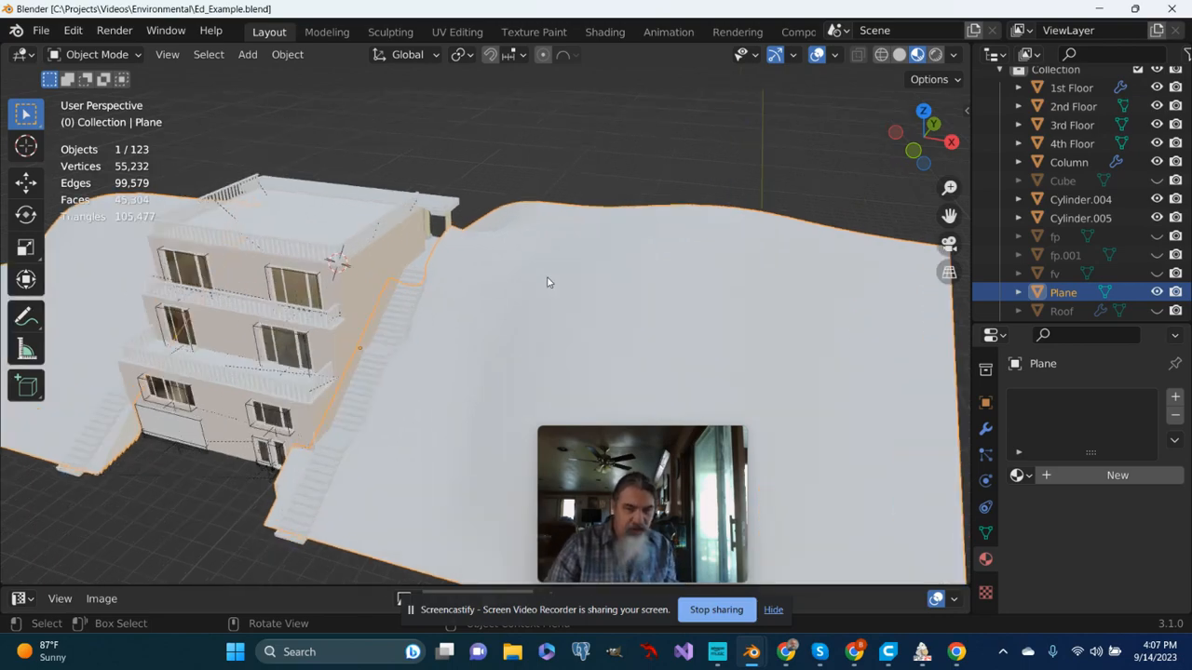
{"action": "scroll", "coordinate": [547, 282], "scroll_direction": "down", "scroll_amount": 2}
{"action": "mouse_move", "coordinate": [548, 282]}
{"action": "middle_mouse_down"}
{"action": "mouse_move", "coordinate": [611, 265]}
{"action": "mouse_move", "coordinate": [560, 283]}
{"action": "middle_mouse_up"}
{"action": "scroll", "coordinate": [610, 265], "scroll_direction": "up", "scroll_amount": 3}
{"action": "scroll", "coordinate": [611, 266], "scroll_direction": "down", "scroll_amount": 2}
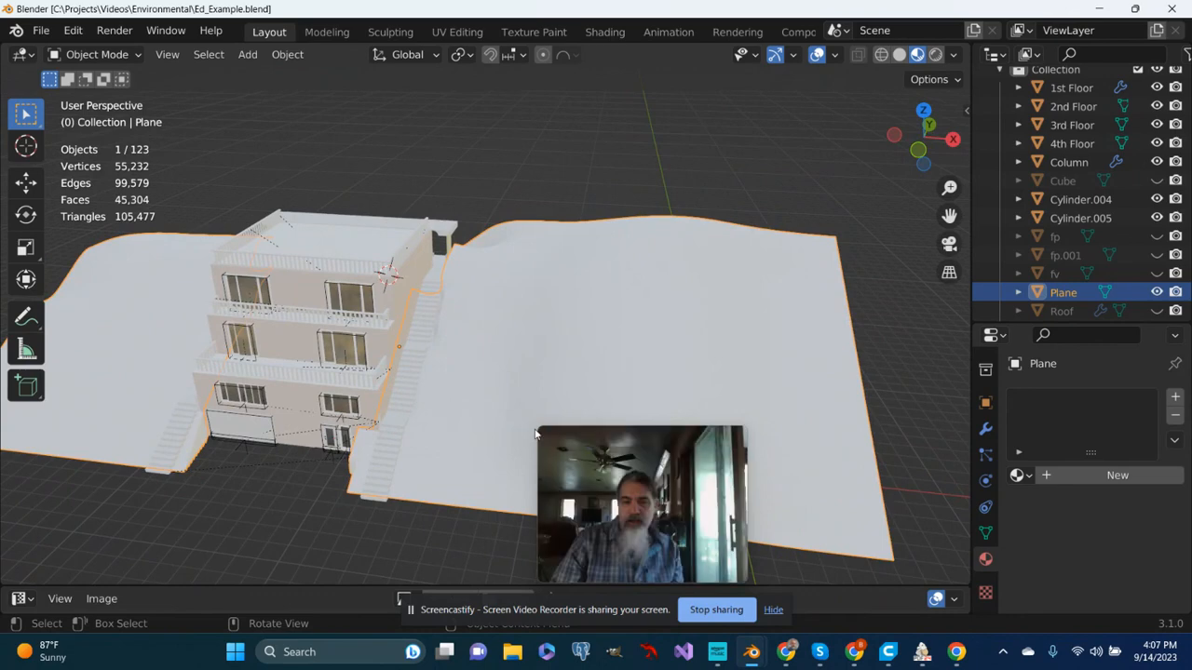
{"action": "left_click_drag", "start_coordinate": [538, 428], "coordinate": [585, 459]}
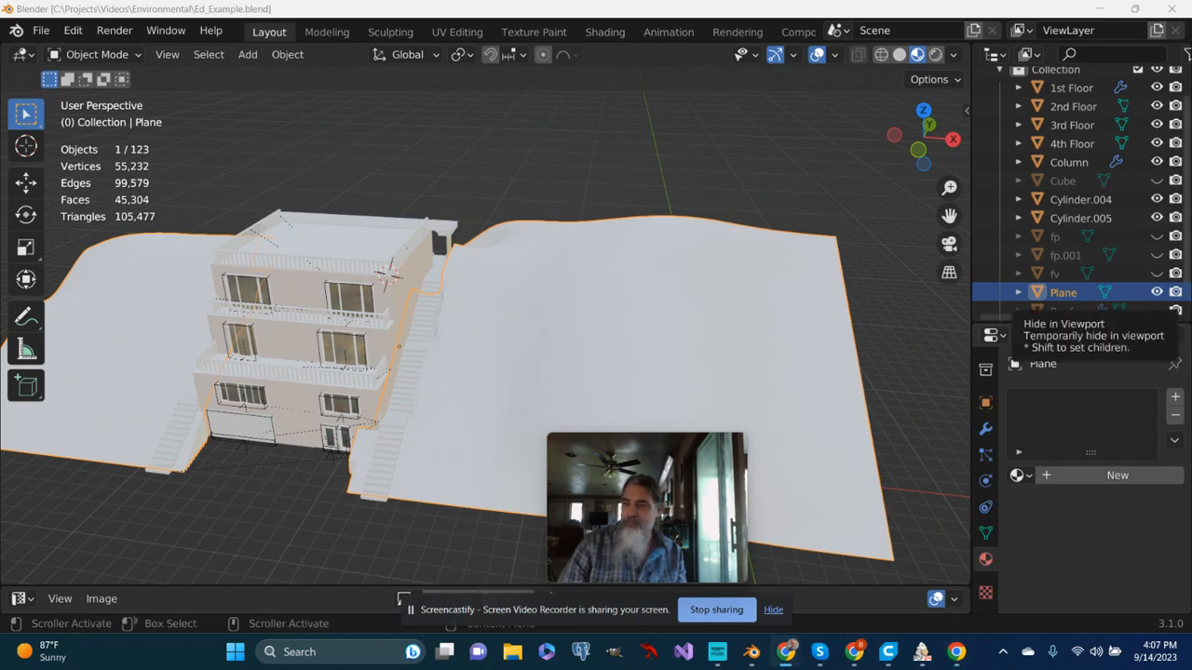
- Switch to Chrome and open the textures.com website
{"action": "left_click_drag", "start_coordinate": [1191, 195], "coordinate": [699, 1]}
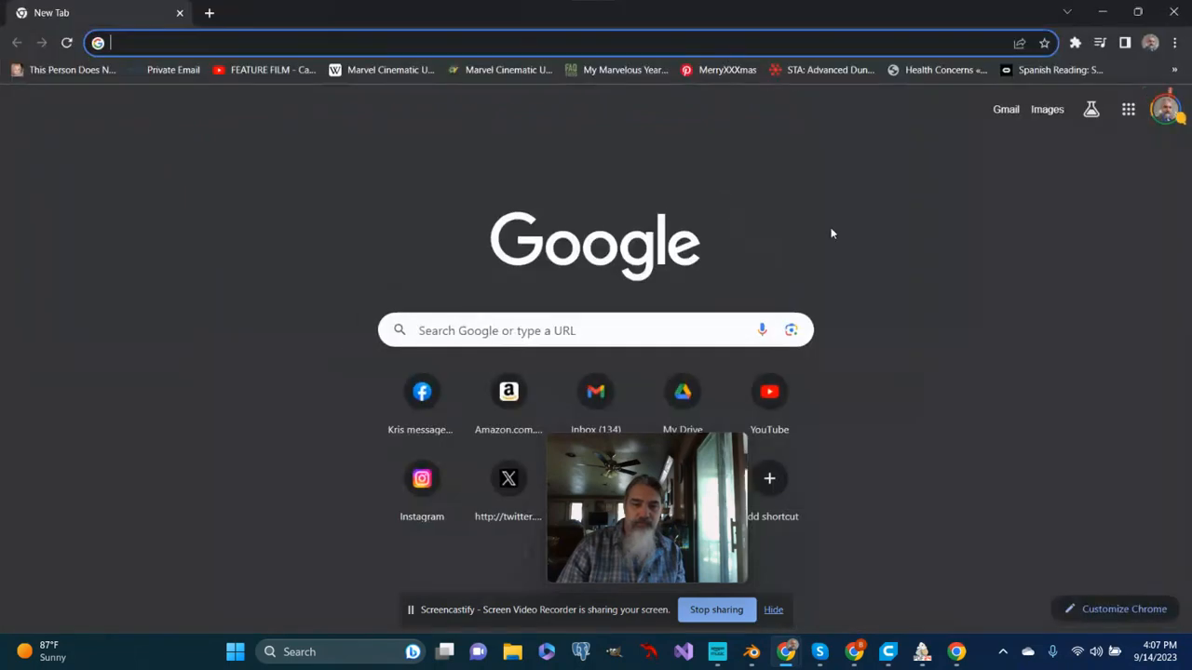
{"action": "type", "text": "t"}
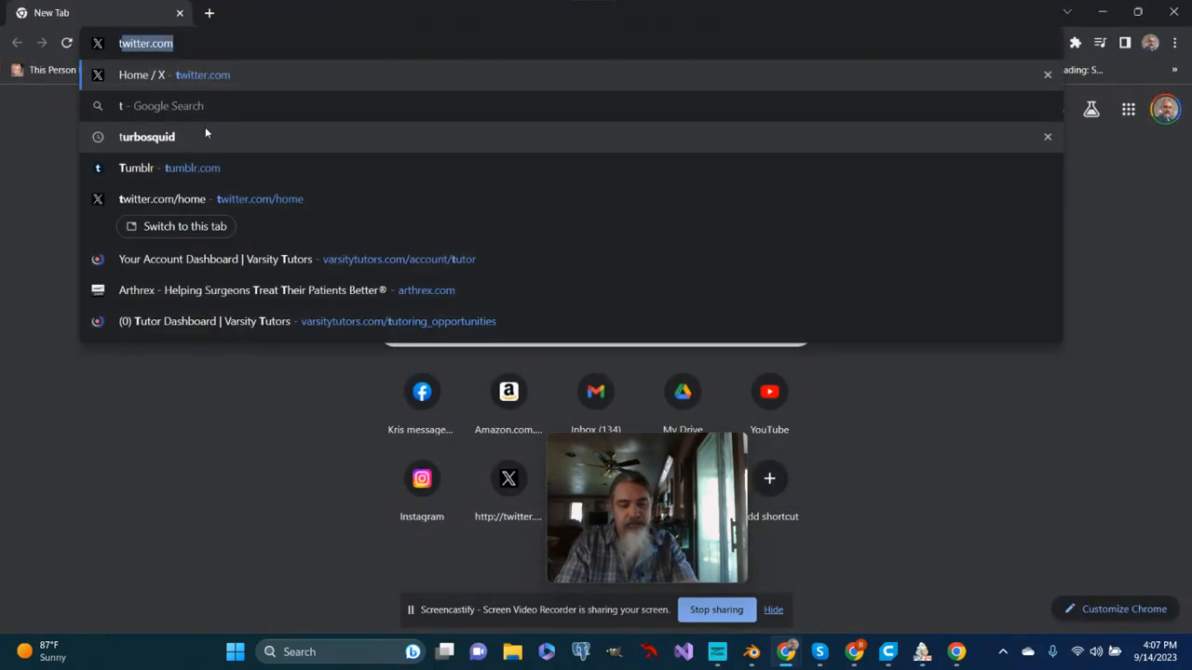
{"action": "type", "text": "extures.com"}
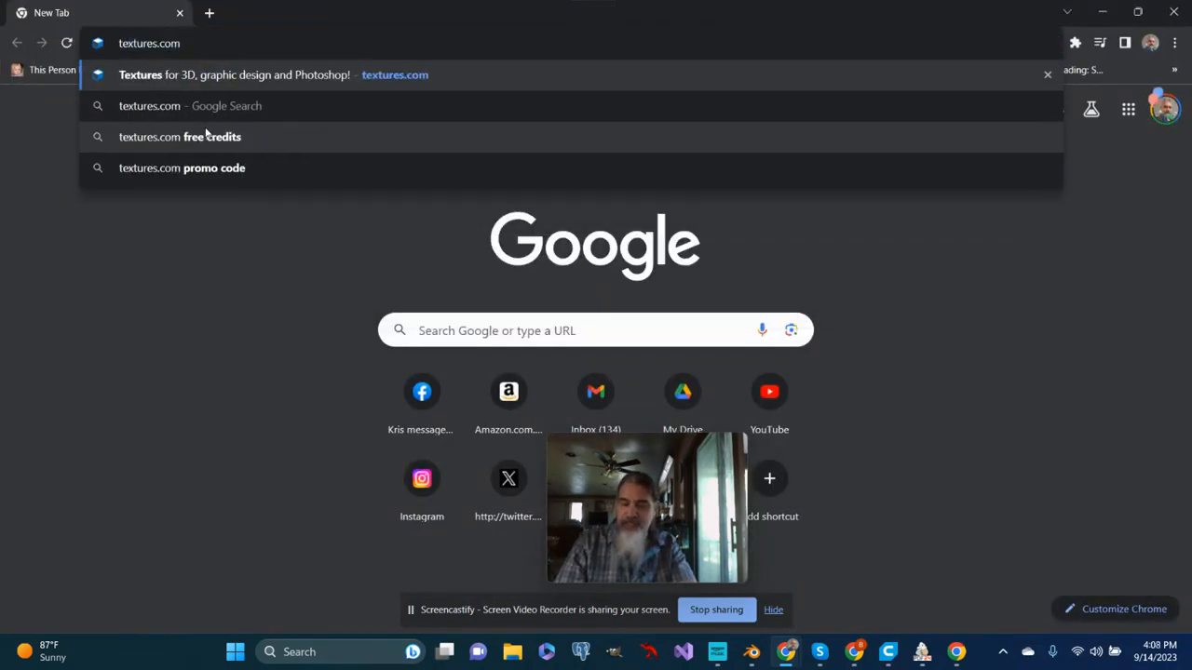
{"action": "key", "text": "Return"}
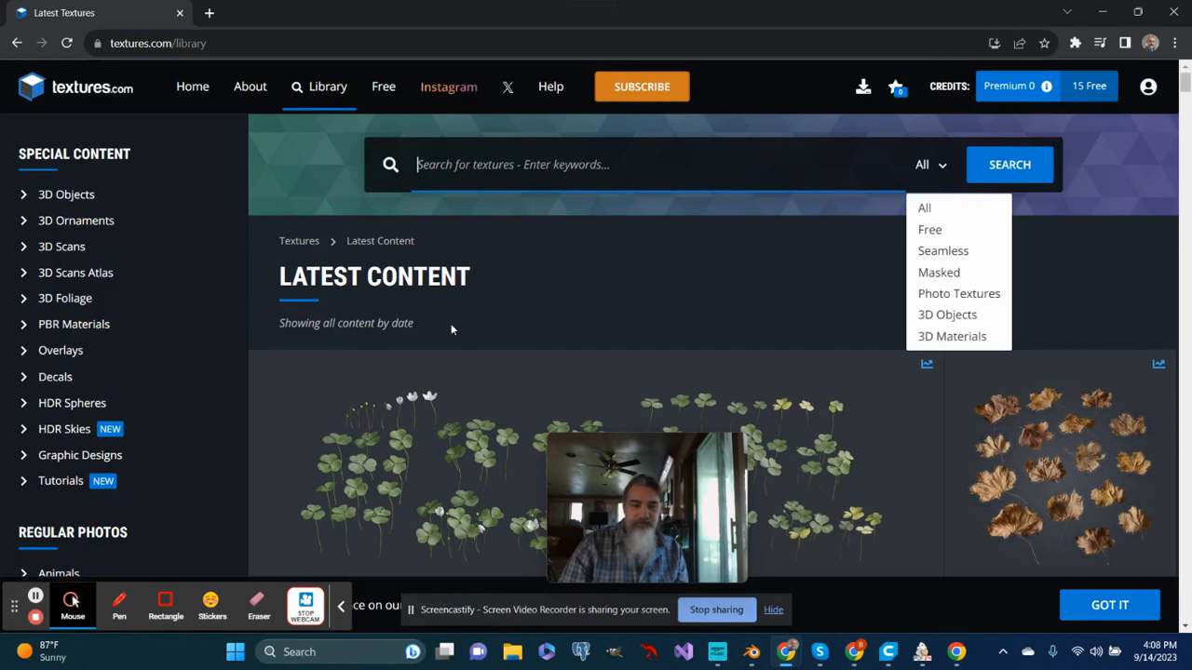
- Search the texture library for "concrete"
{"action": "scroll", "coordinate": [453, 326], "scroll_direction": "down", "scroll_amount": 3}
{"action": "scroll", "coordinate": [457, 279], "scroll_direction": "up", "scroll_amount": 3}
{"action": "left_click", "coordinate": [421, 164]}
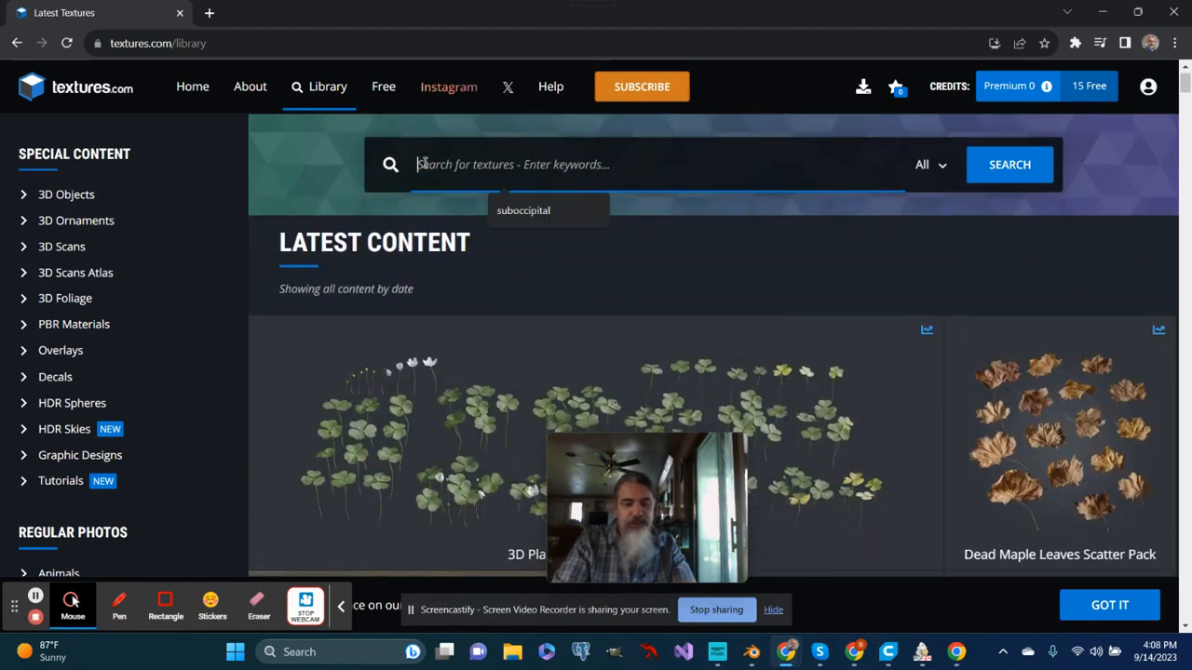
{"action": "type", "text": "concrete"}
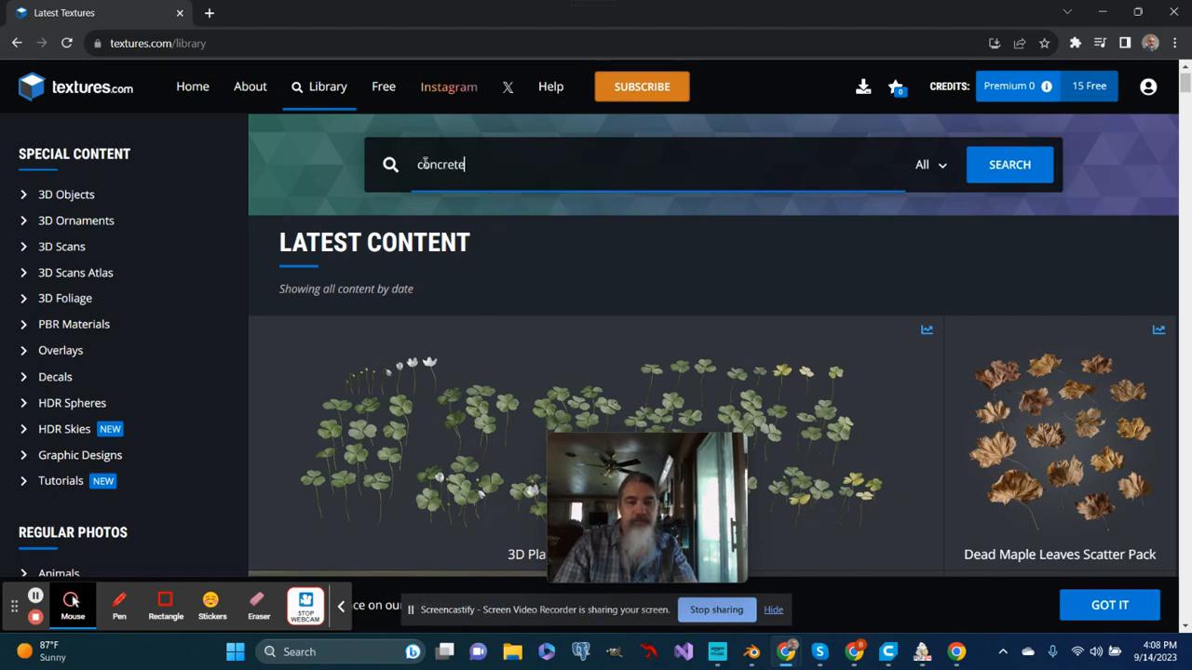
{"action": "key", "text": "Return"}
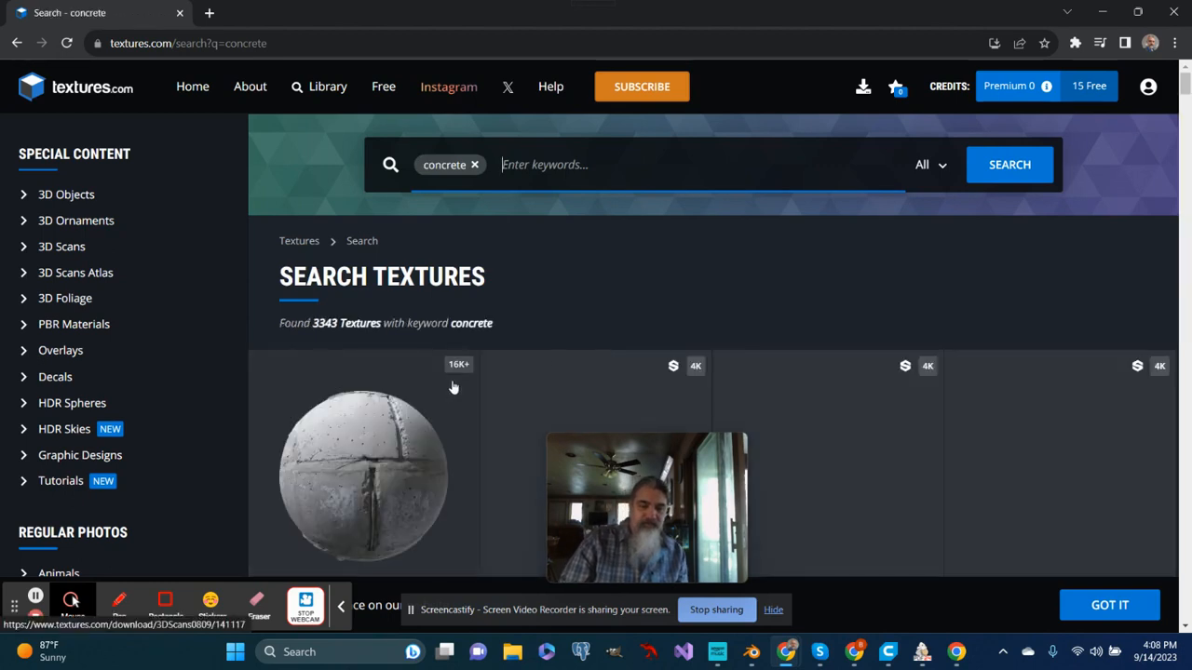
- Browse the concrete search results and open the Concrete Sidewalk 02 texture
{"action": "scroll", "coordinate": [680, 344], "scroll_direction": "down", "scroll_amount": 3}
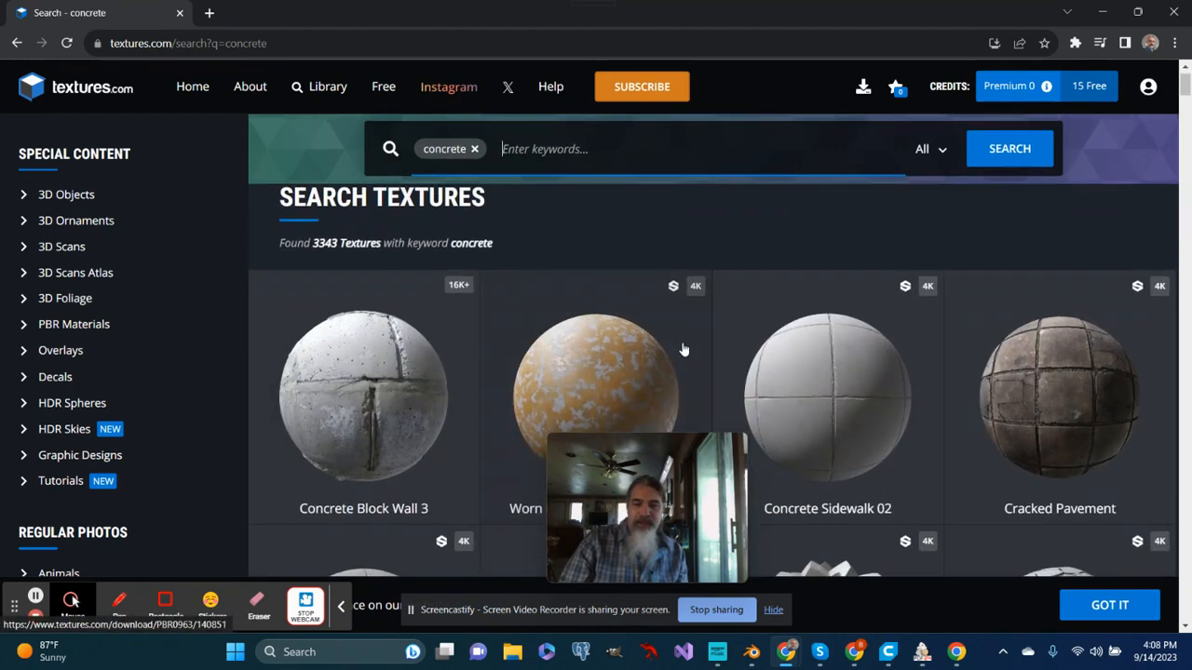
{"action": "scroll", "coordinate": [680, 349], "scroll_direction": "down", "scroll_amount": 2}
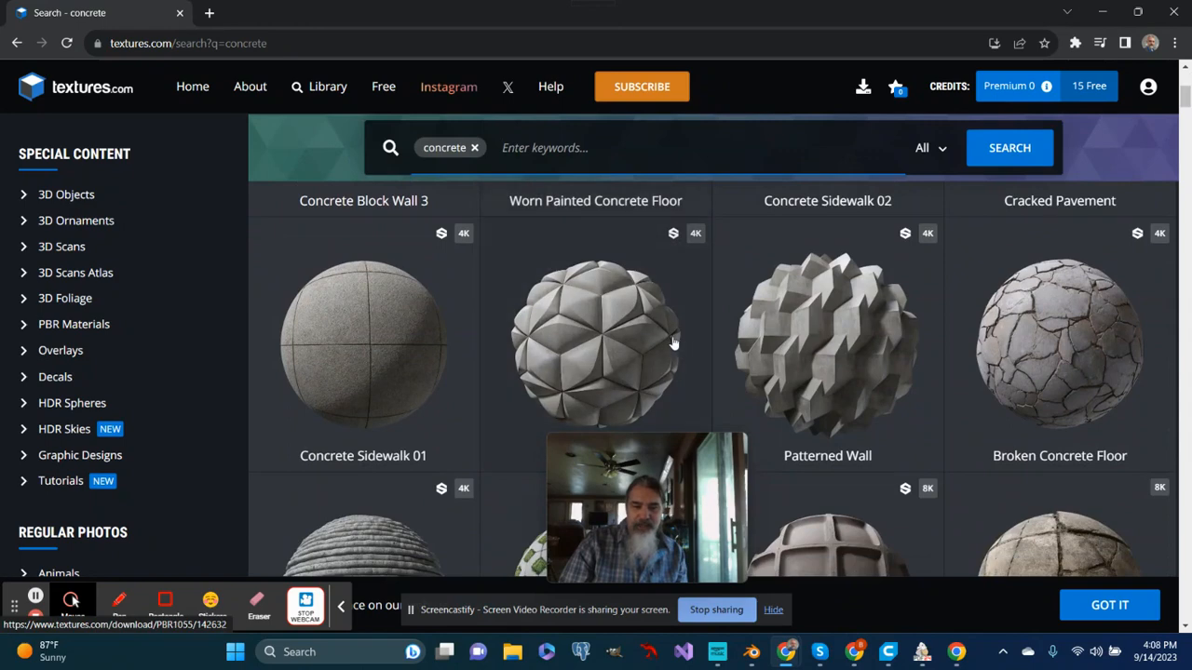
{"action": "scroll", "coordinate": [792, 340], "scroll_direction": "up", "scroll_amount": 3}
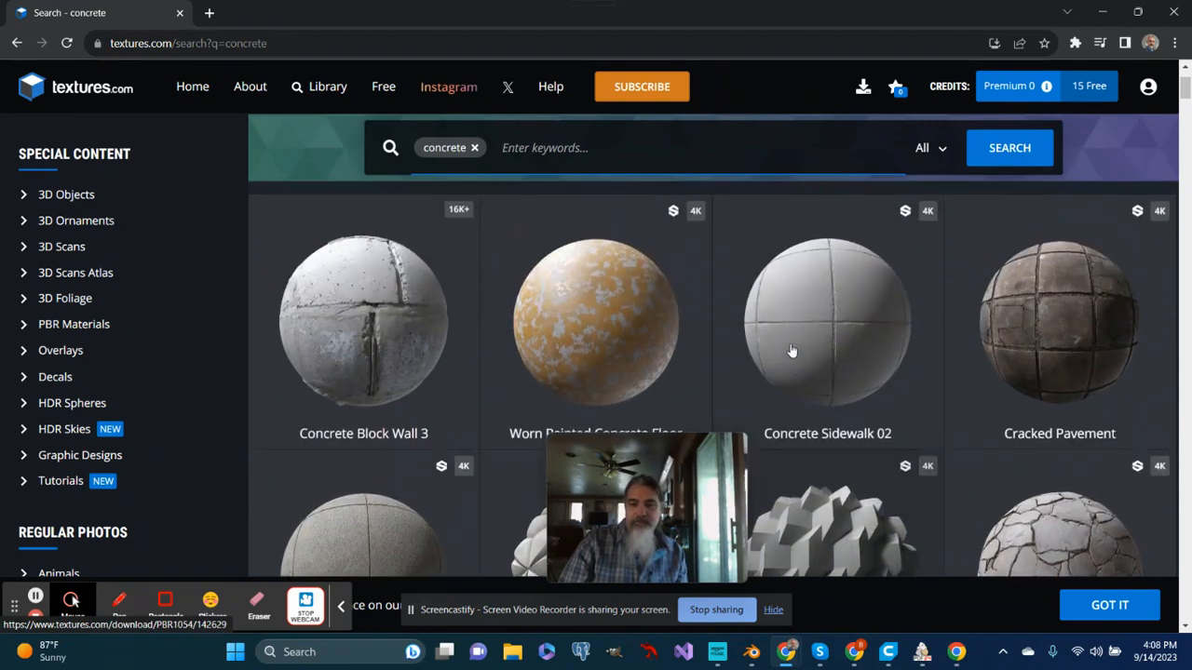
{"action": "left_click", "coordinate": [832, 318]}
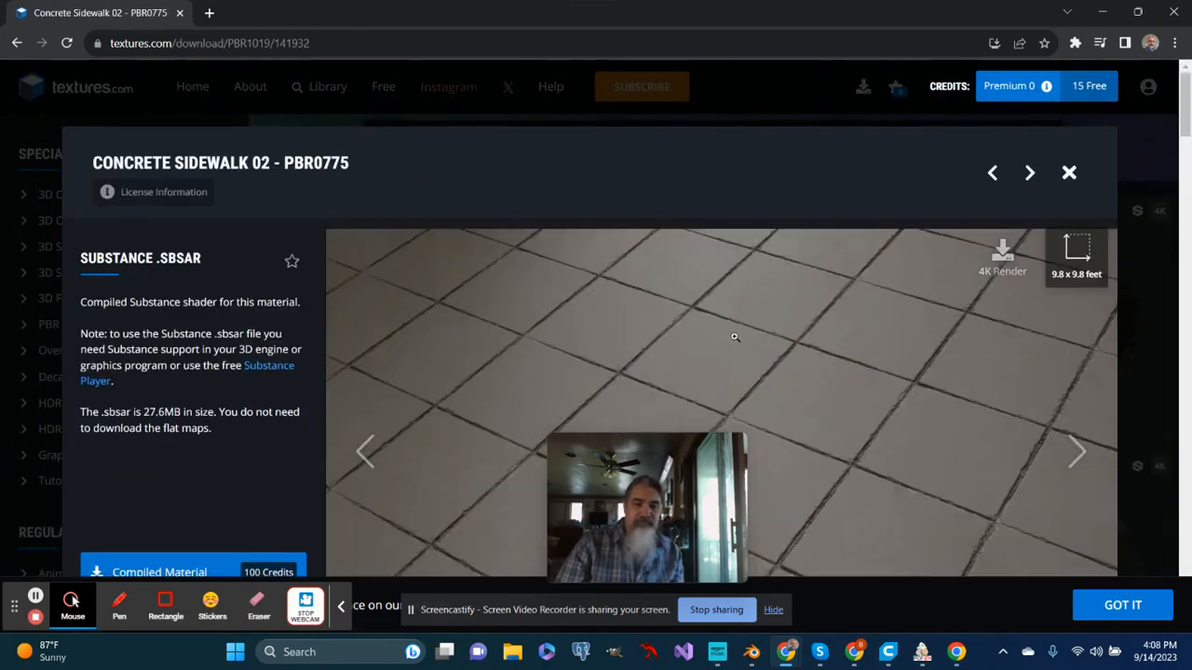
- Review the flat maps of Concrete Sidewalk 02 and download the free 1024x1024 albedo TIFF
{"action": "scroll", "coordinate": [764, 327], "scroll_direction": "down", "scroll_amount": 6}
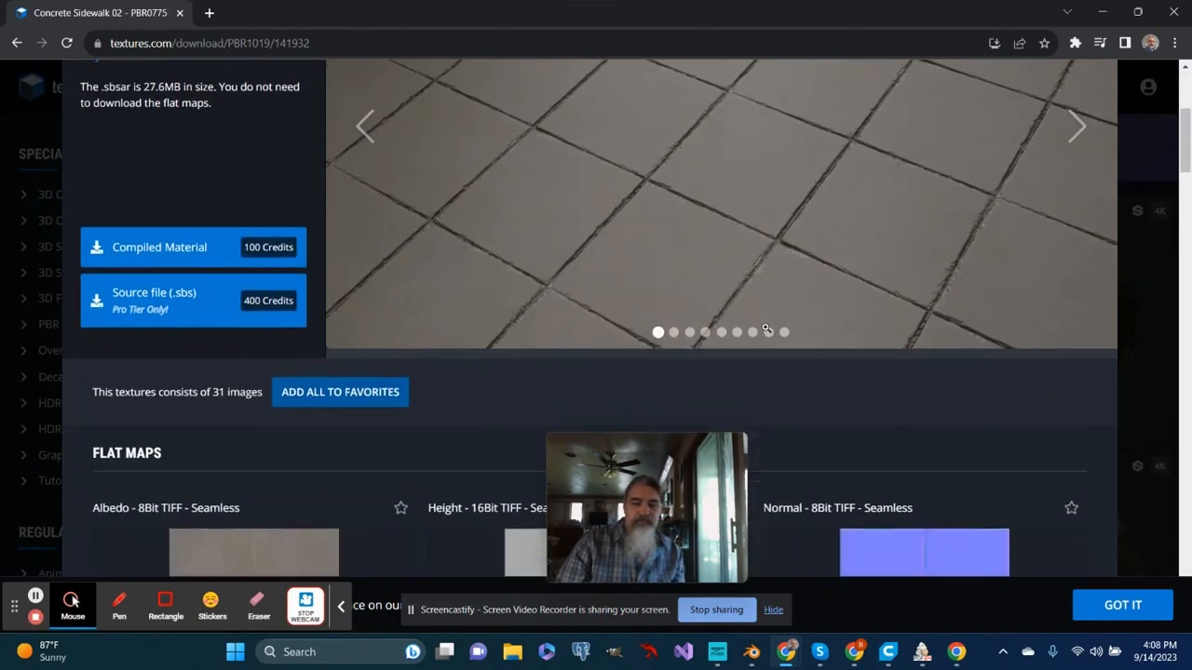
{"action": "scroll", "coordinate": [766, 332], "scroll_direction": "down", "scroll_amount": 2}
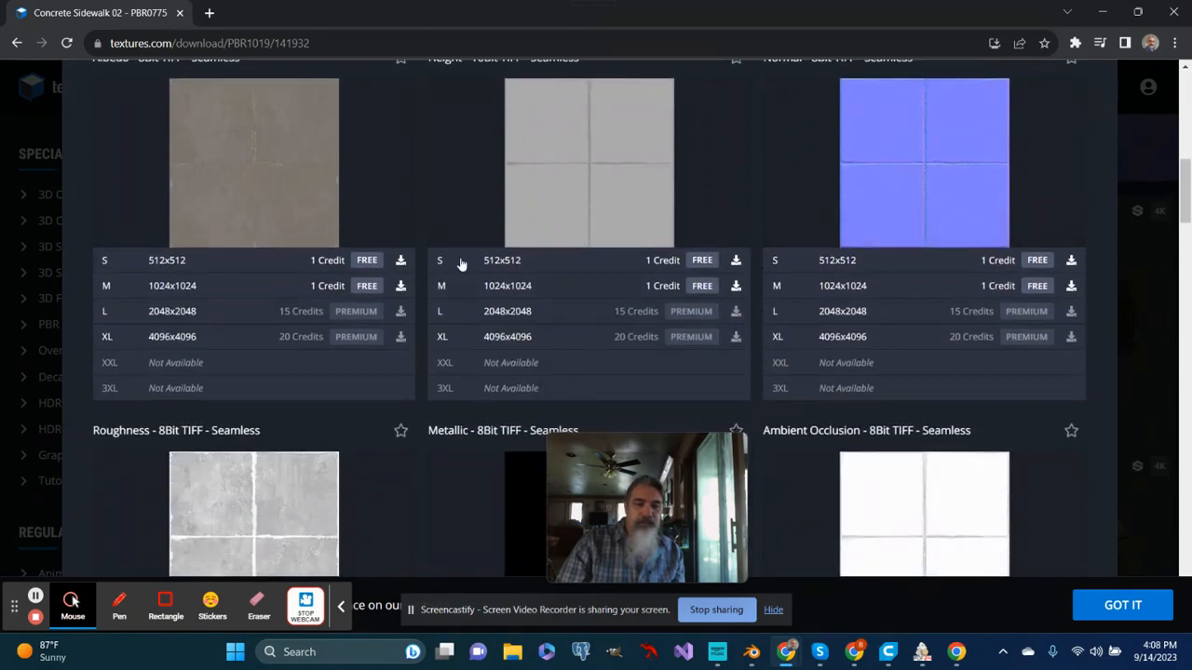
{"action": "scroll", "coordinate": [453, 309], "scroll_direction": "down", "scroll_amount": 4}
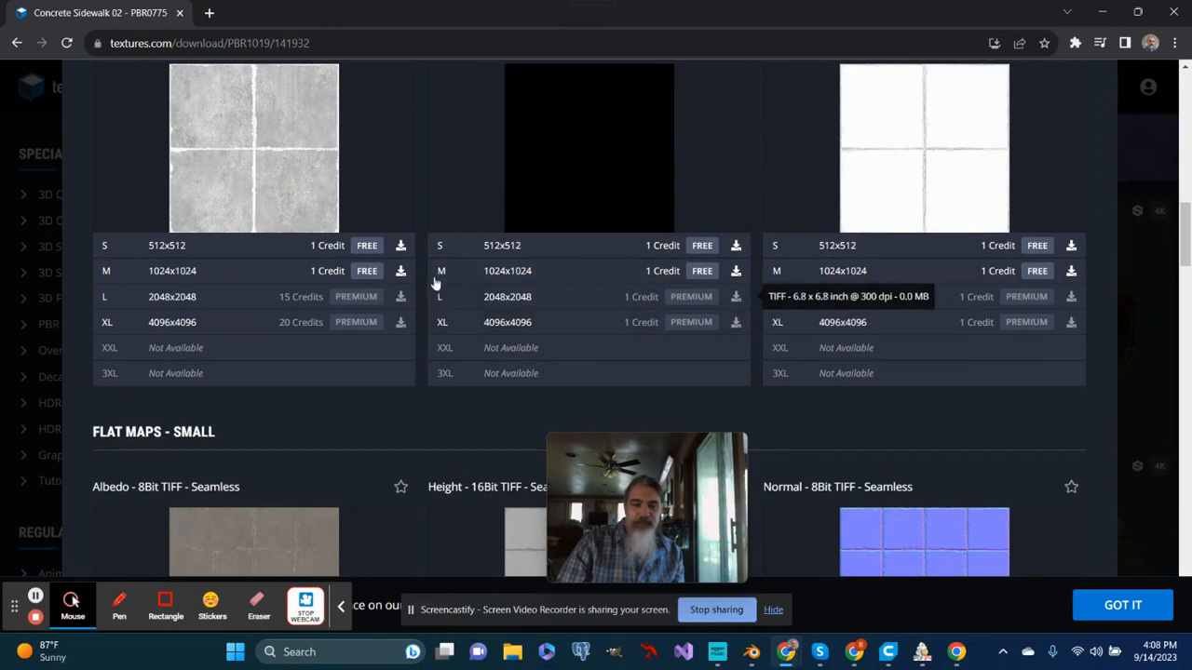
{"action": "scroll", "coordinate": [435, 278], "scroll_direction": "up", "scroll_amount": 2}
{"action": "scroll", "coordinate": [434, 272], "scroll_direction": "up", "scroll_amount": 3}
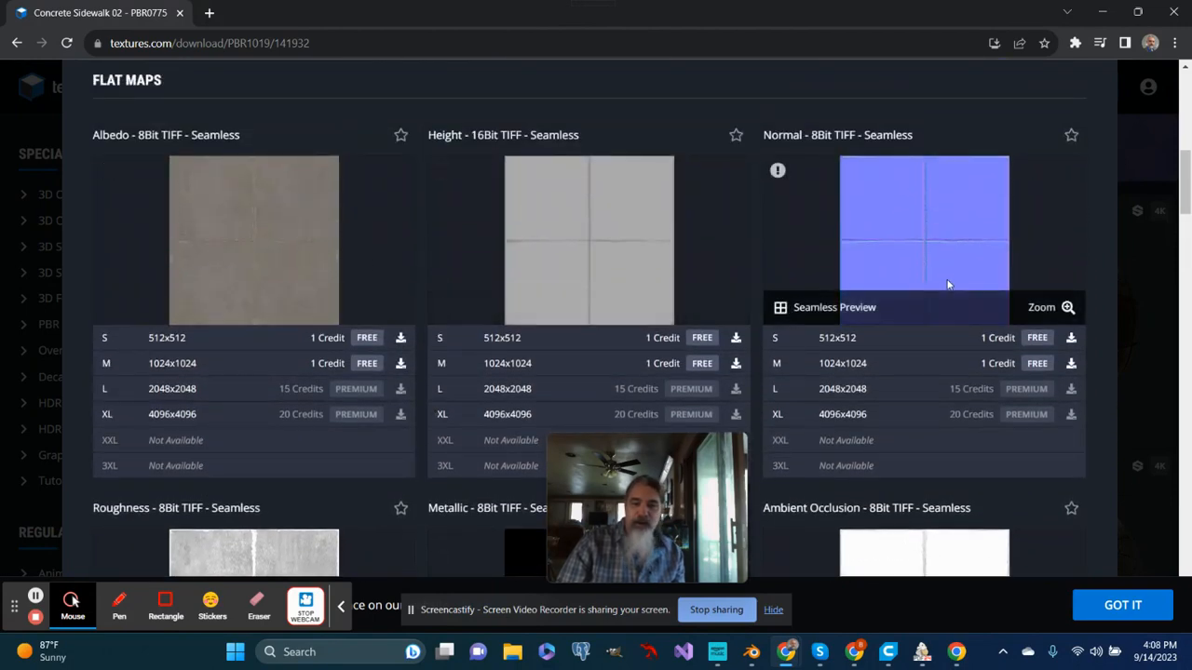
{"action": "scroll", "coordinate": [939, 282], "scroll_direction": "down", "scroll_amount": 2}
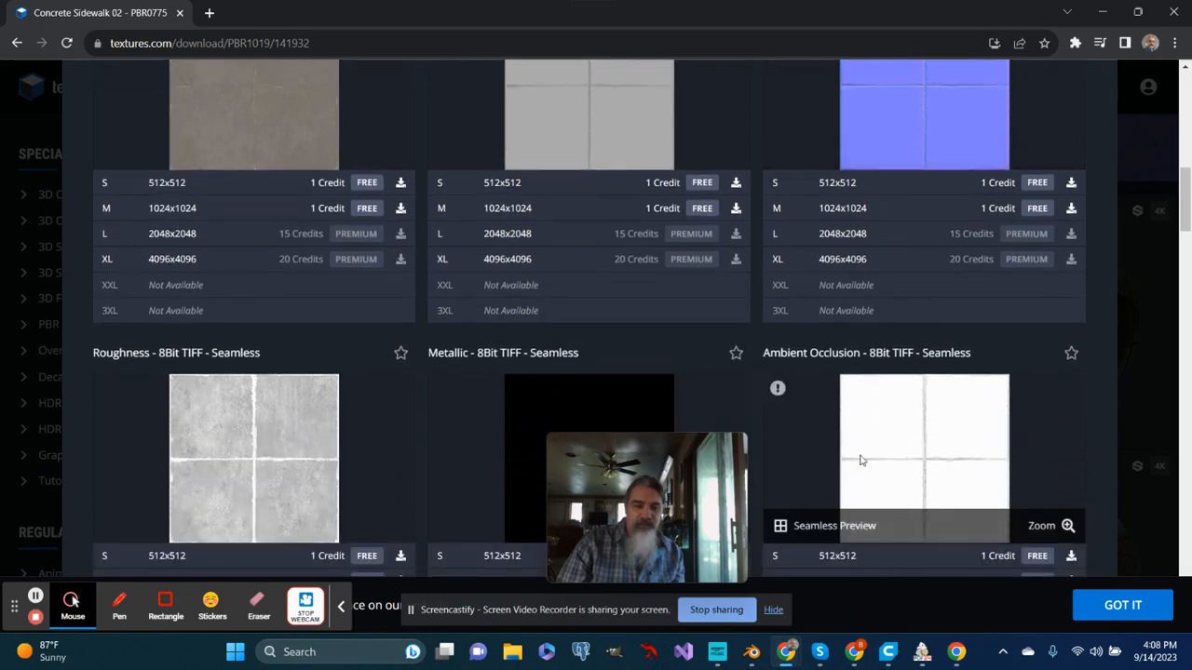
{"action": "scroll", "coordinate": [267, 432], "scroll_direction": "up", "scroll_amount": 2}
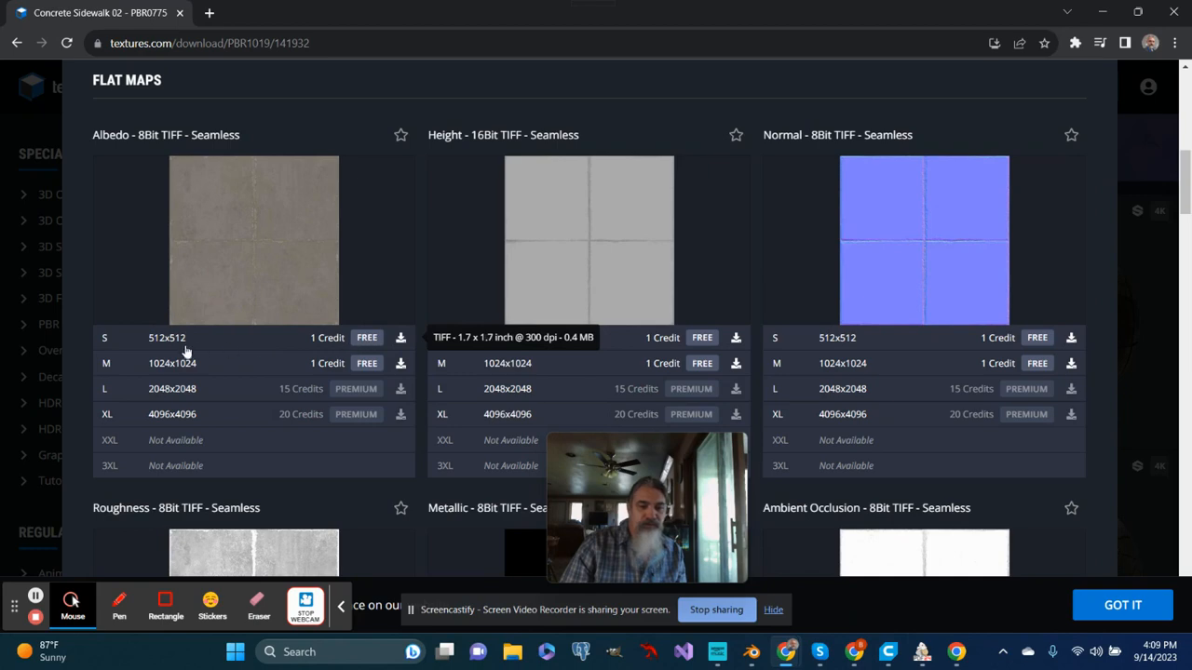
{"action": "left_click", "coordinate": [318, 365]}
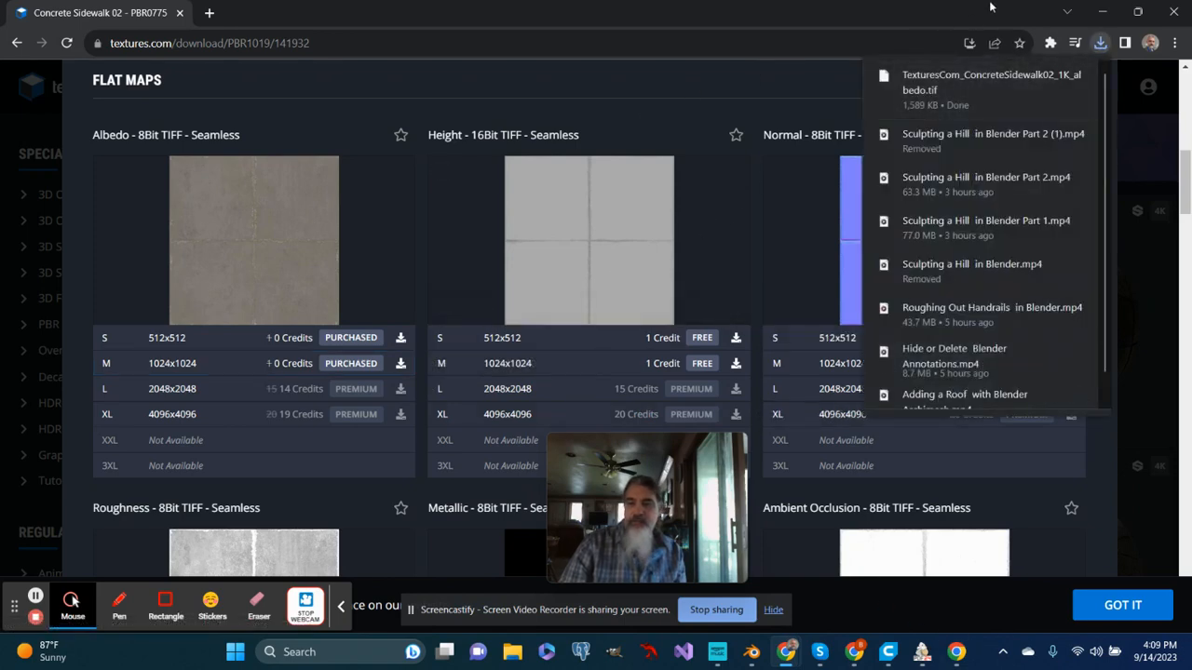
{"action": "left_click", "coordinate": [1104, 11]}
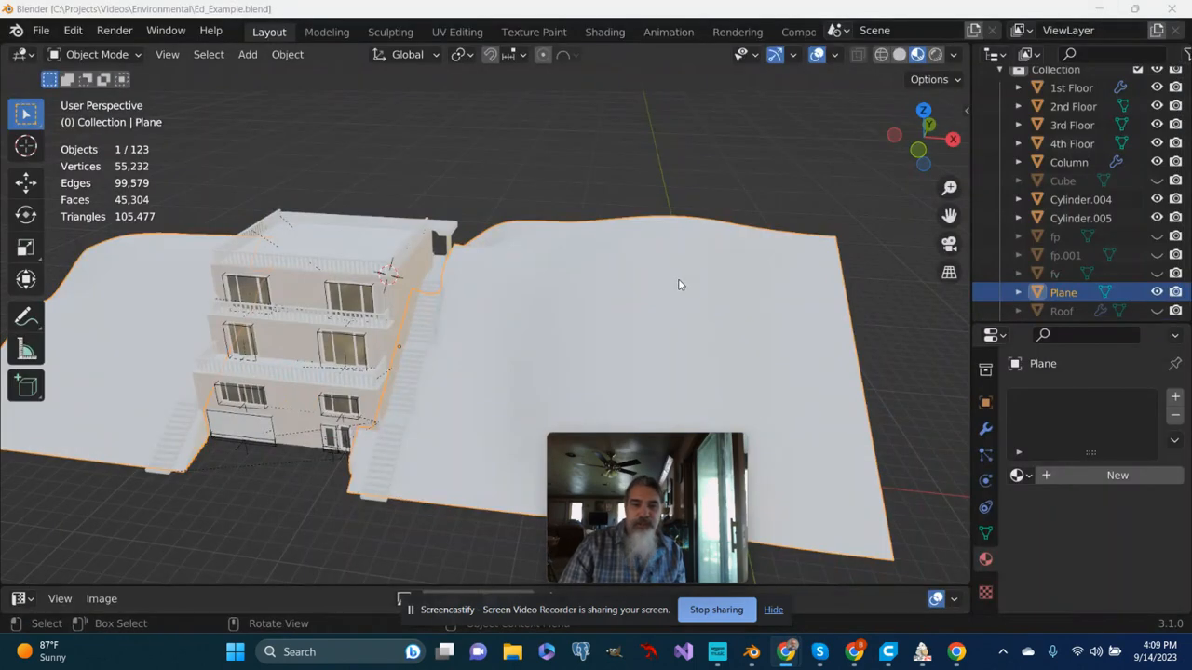
{"action": "scroll", "coordinate": [670, 284], "scroll_direction": "up", "scroll_amount": 5}
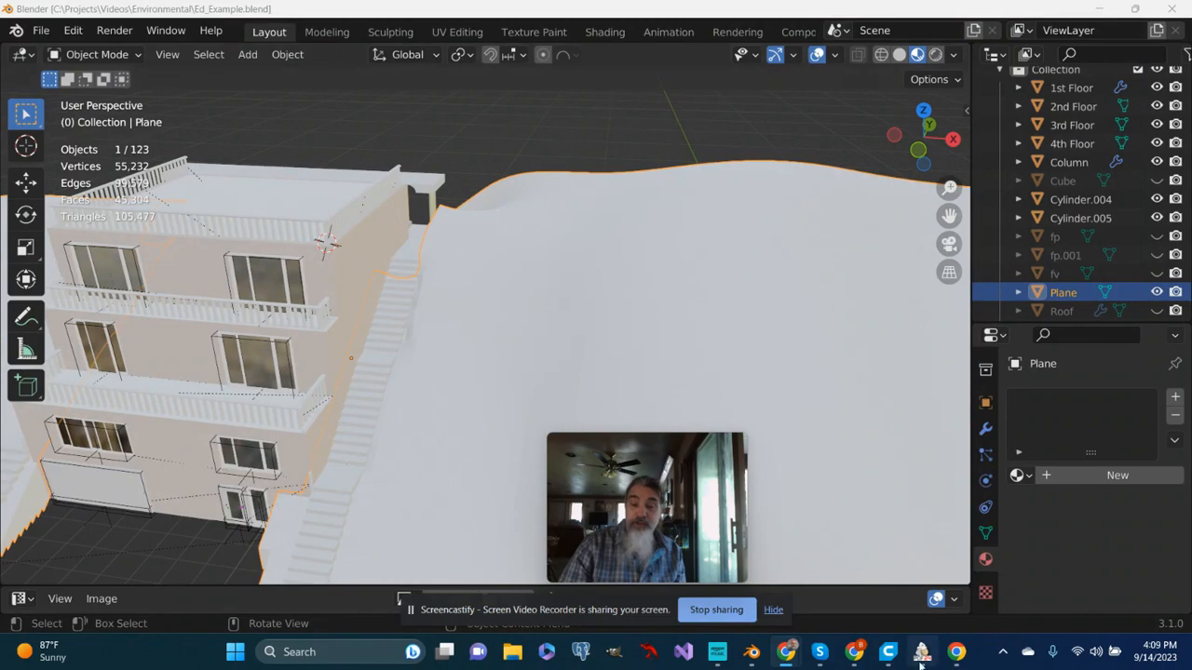
{"action": "mouse_move", "coordinate": [954, 661]}
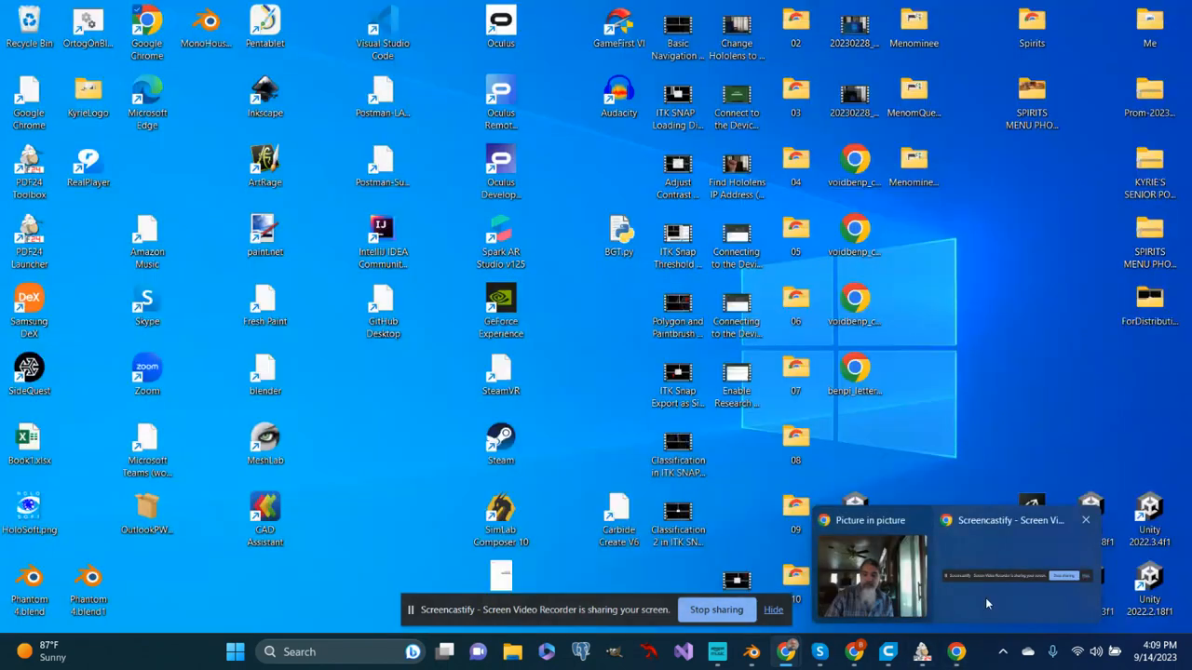
{"action": "mouse_move", "coordinate": [888, 654]}
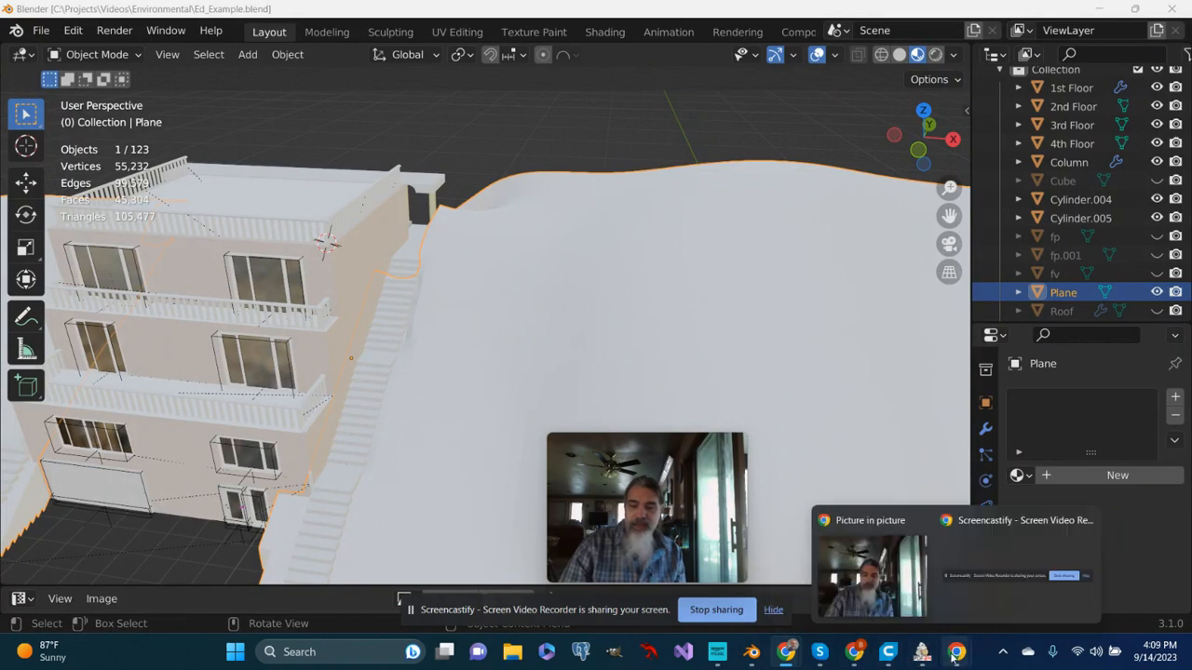
{"action": "mouse_move", "coordinate": [788, 652]}
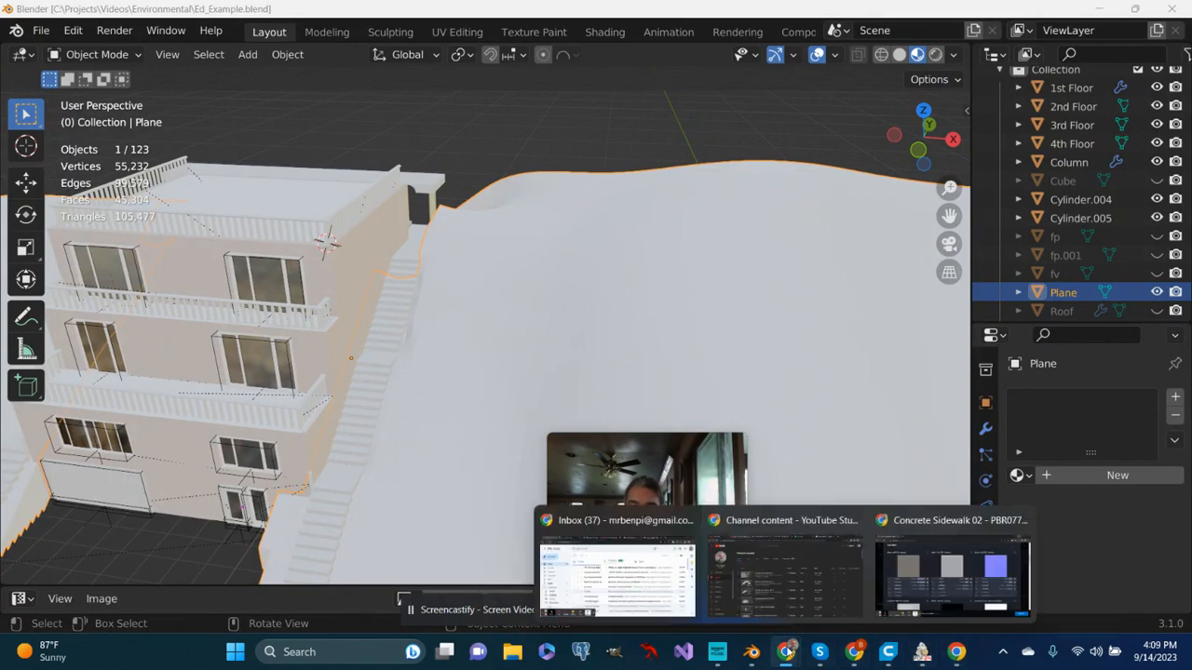
{"action": "left_click", "coordinate": [951, 559]}
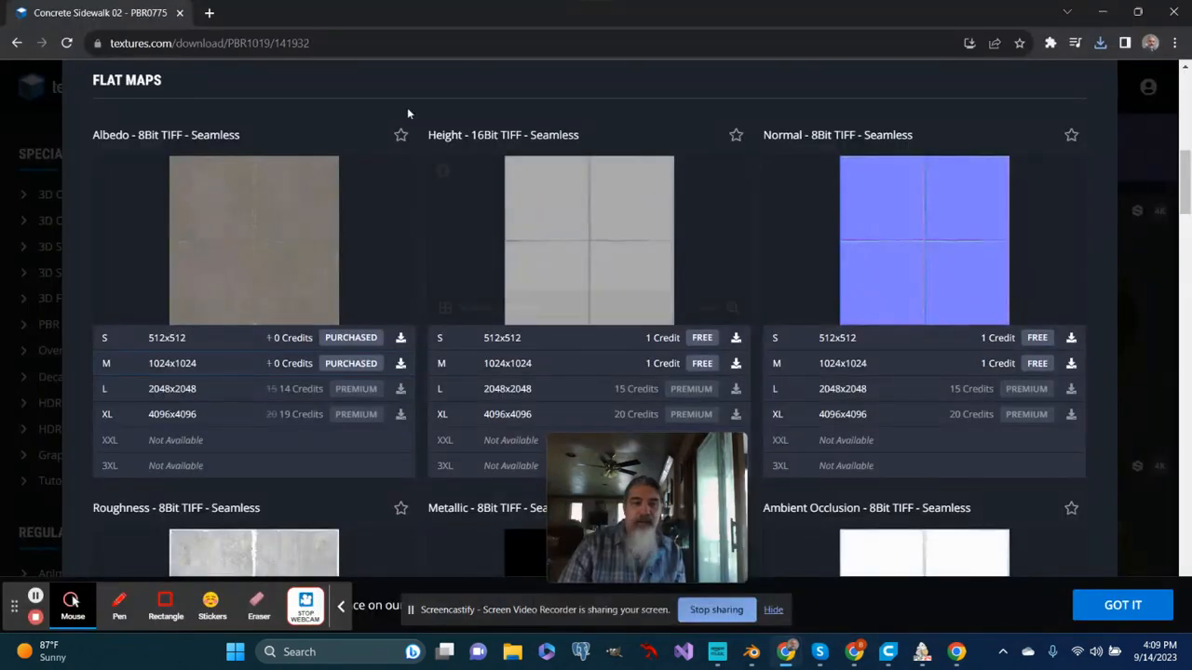
- Return to the search results, remove the concrete keyword and search the library for "ground"
{"action": "scroll", "coordinate": [342, 121], "scroll_direction": "up", "scroll_amount": 3}
{"action": "scroll", "coordinate": [342, 121], "scroll_direction": "up", "scroll_amount": 4}
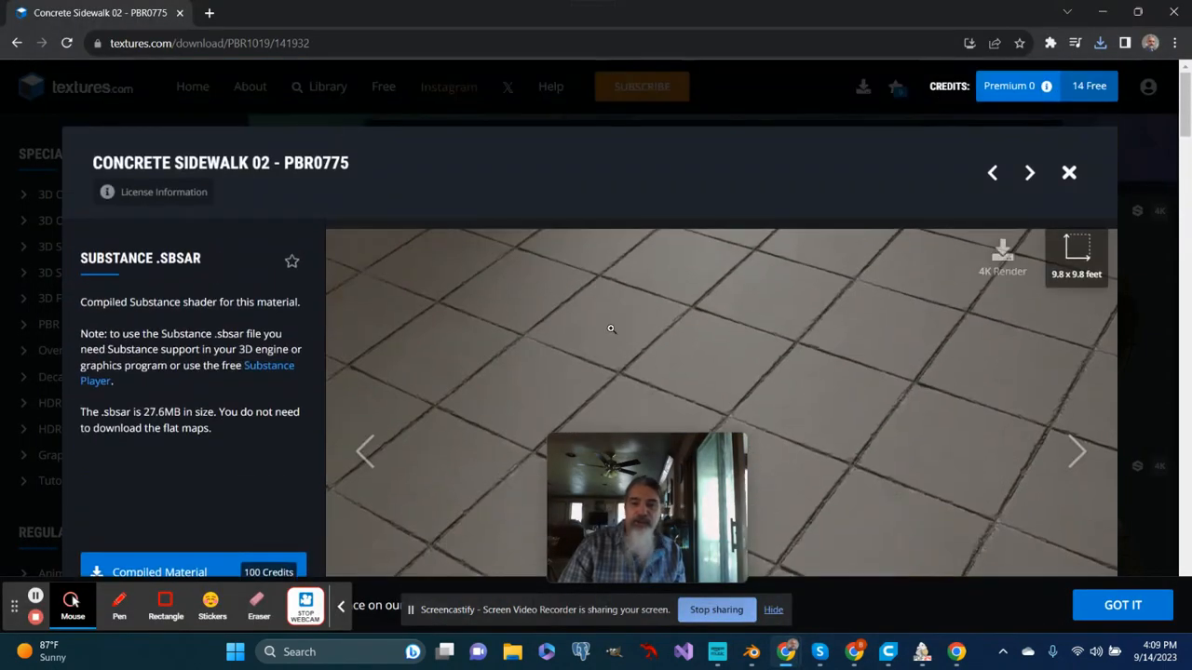
{"action": "mouse_move", "coordinate": [117, 185]}
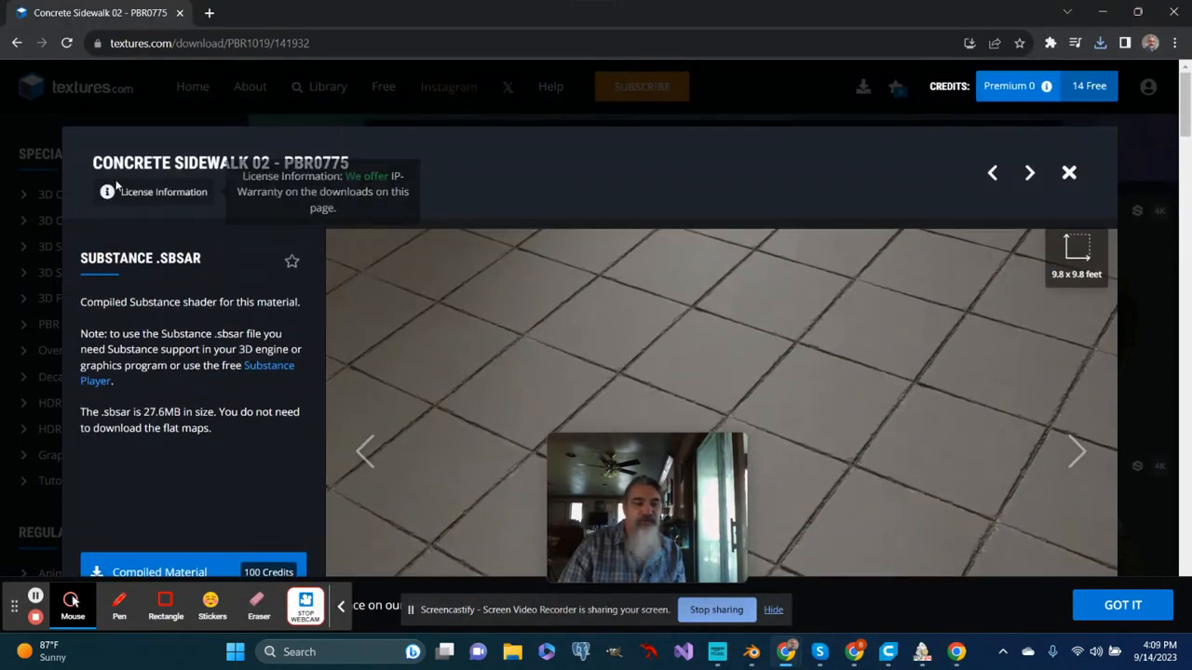
{"action": "left_click", "coordinate": [17, 43]}
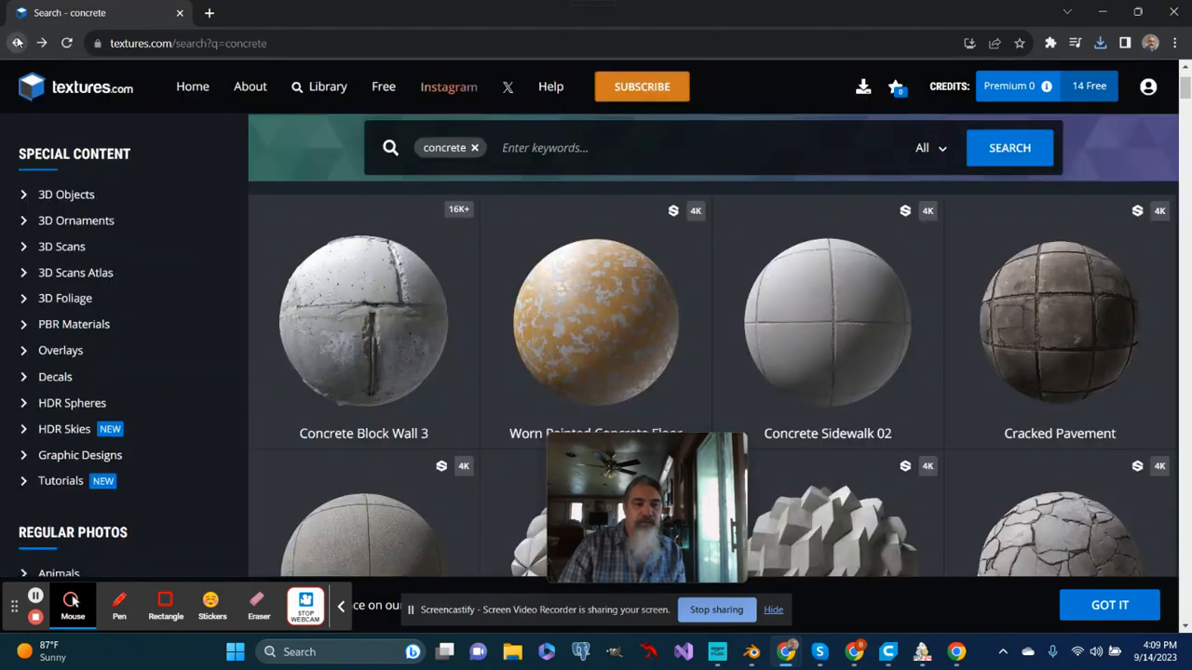
{"action": "left_click", "coordinate": [475, 148]}
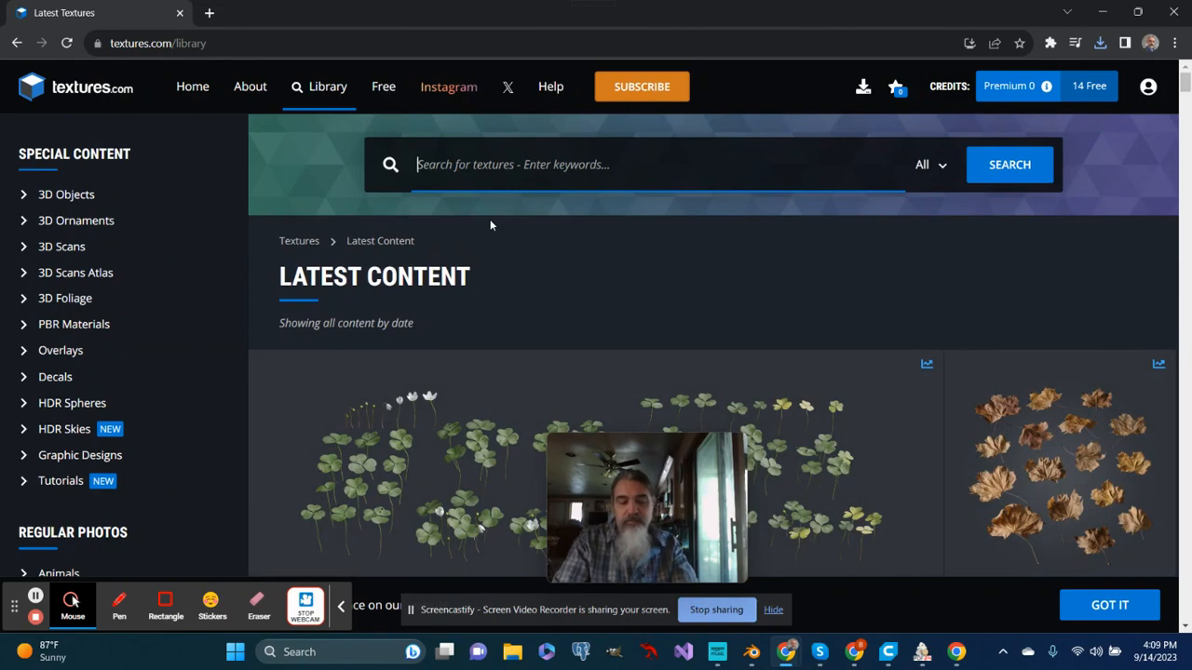
{"action": "type", "text": "ground"}
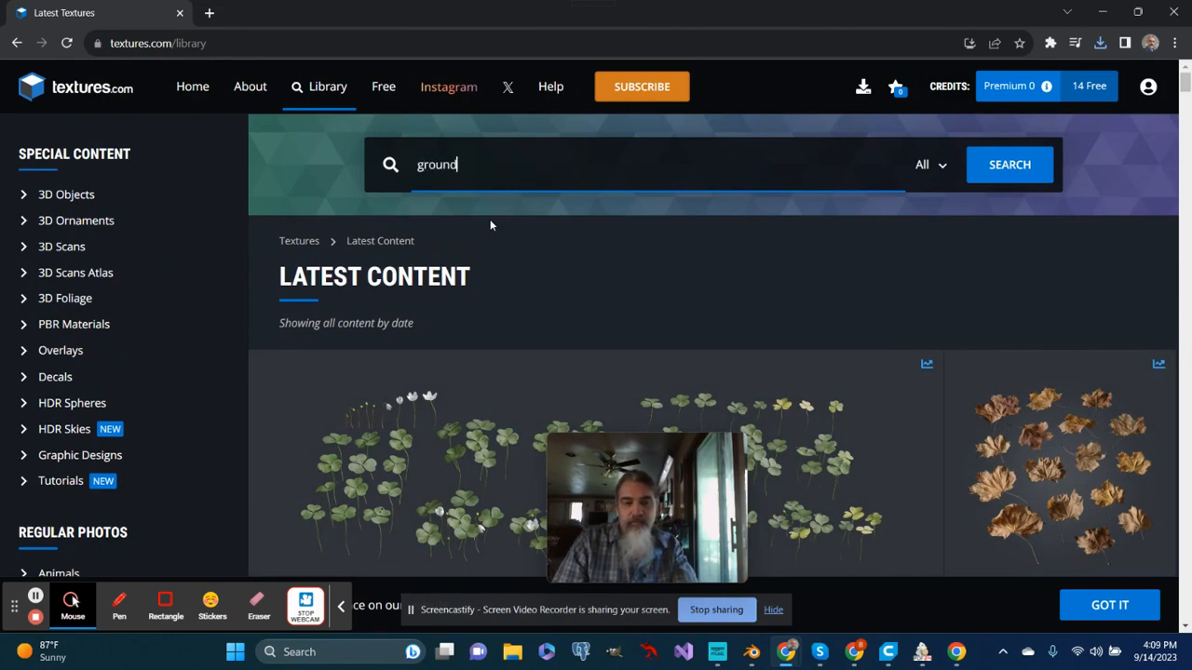
{"action": "key", "text": "Return"}
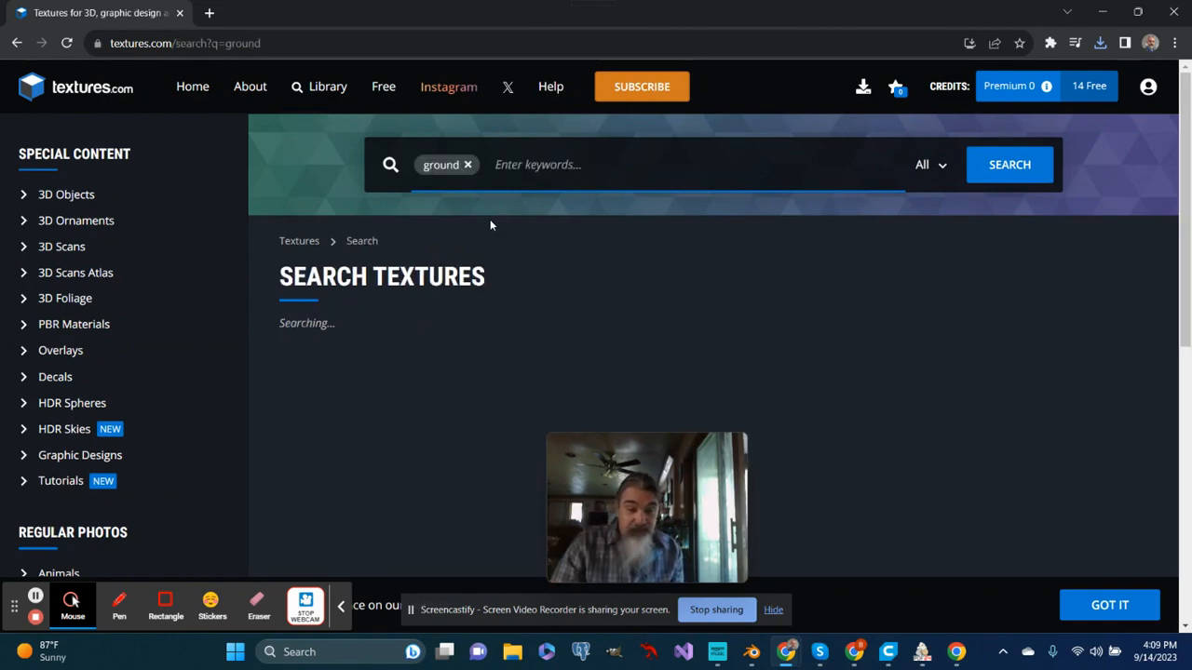
- Browse the ground search results and open the Grass 1 texture
{"action": "scroll", "coordinate": [851, 435], "scroll_direction": "down", "scroll_amount": 1}
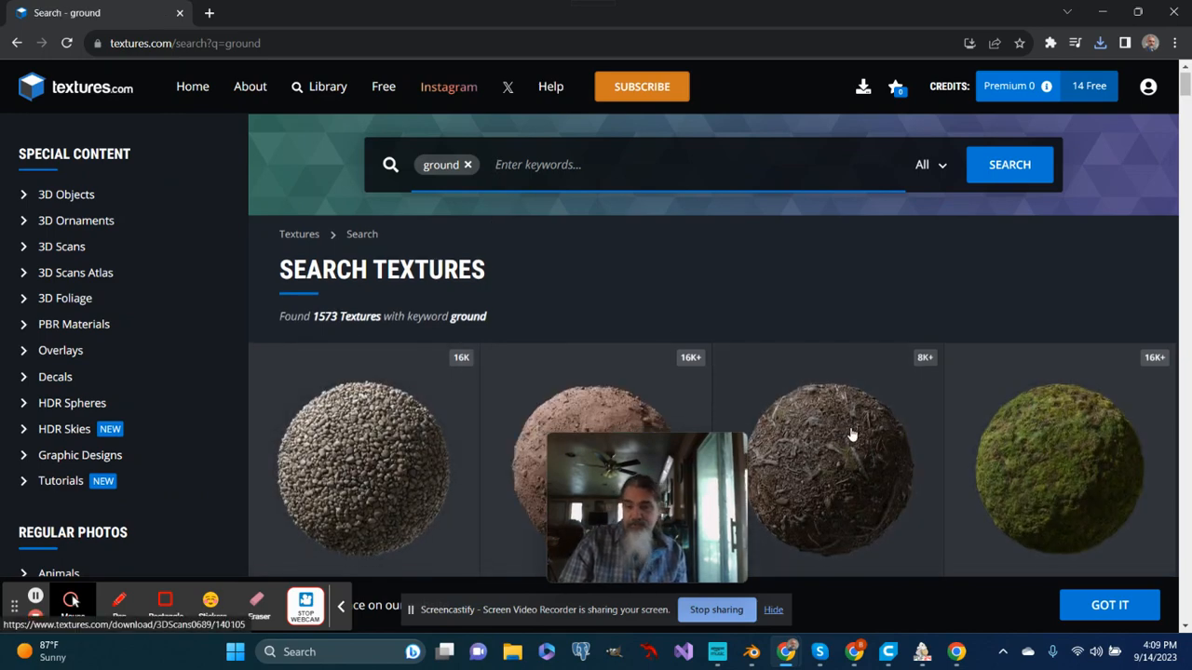
{"action": "scroll", "coordinate": [851, 435], "scroll_direction": "down", "scroll_amount": 2}
{"action": "scroll", "coordinate": [895, 398], "scroll_direction": "down", "scroll_amount": 1}
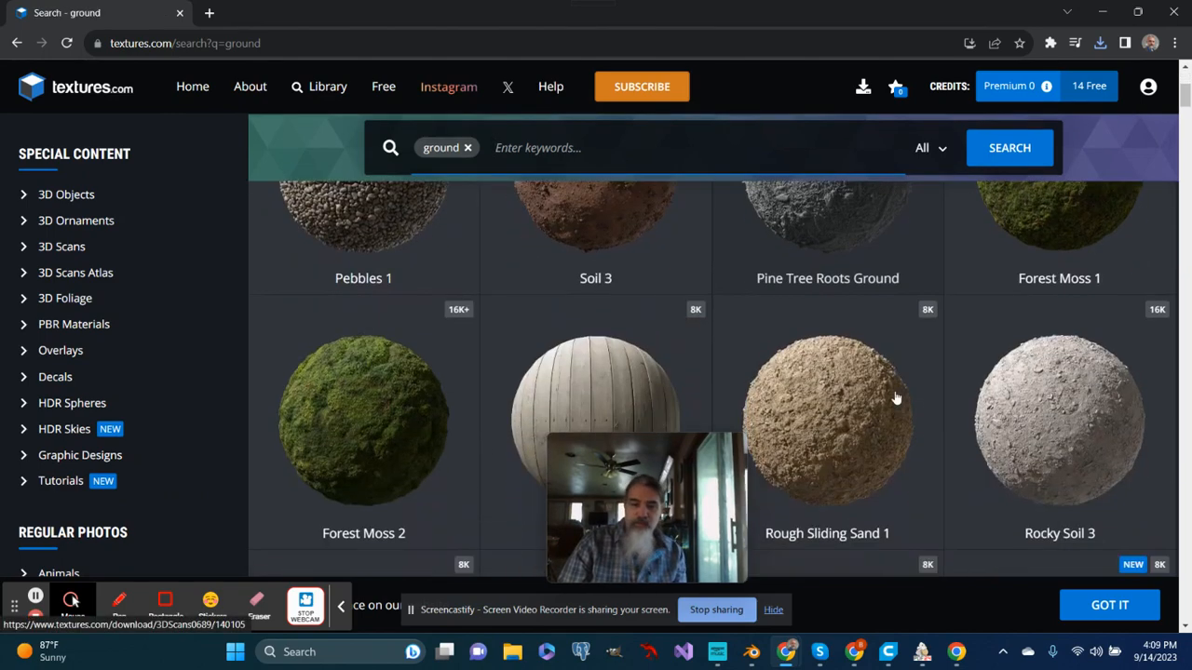
{"action": "scroll", "coordinate": [895, 399], "scroll_direction": "down", "scroll_amount": 3}
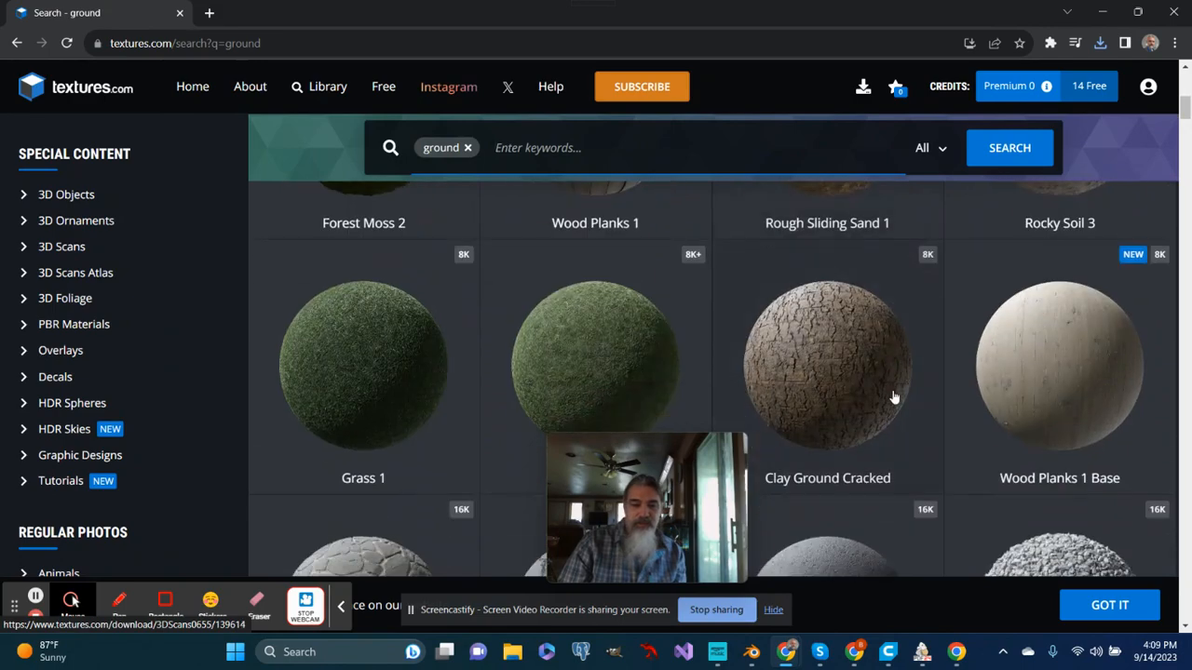
{"action": "scroll", "coordinate": [890, 395], "scroll_direction": "down", "scroll_amount": 2}
{"action": "scroll", "coordinate": [880, 395], "scroll_direction": "up", "scroll_amount": 2}
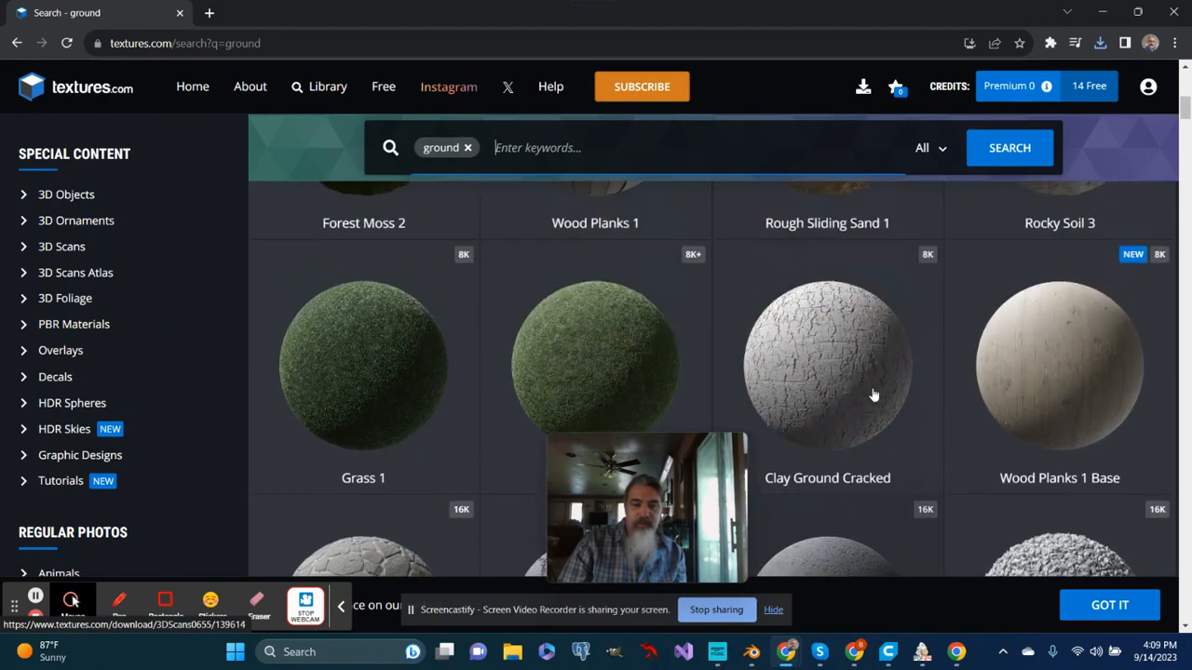
{"action": "left_click", "coordinate": [363, 359]}
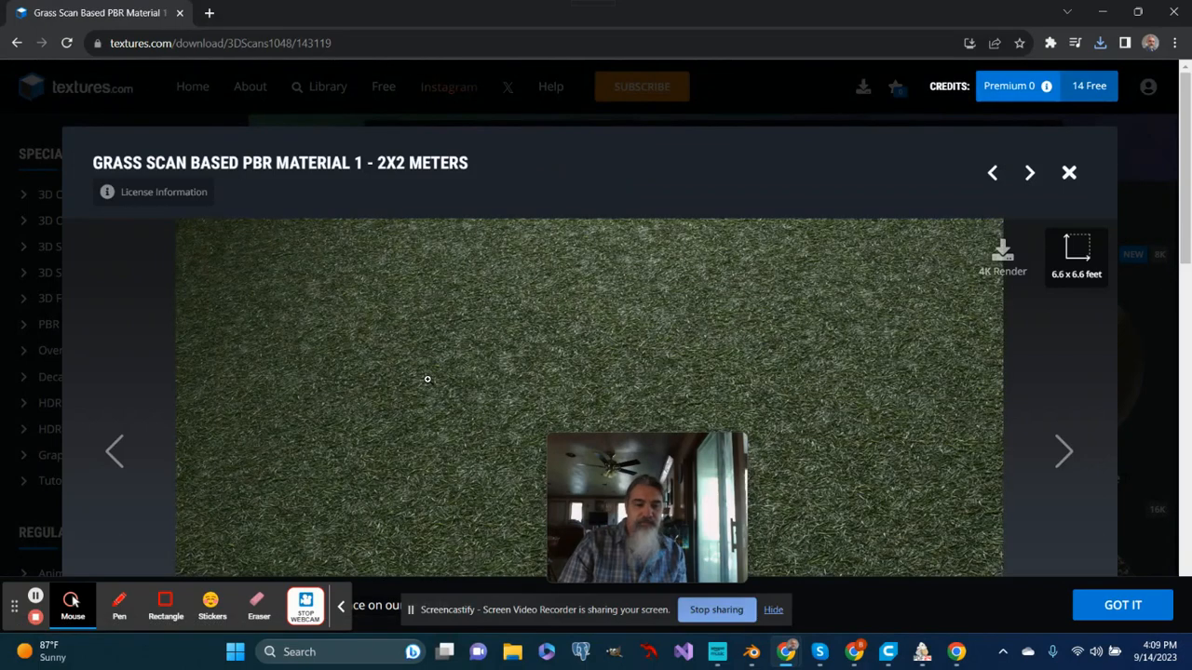
- Review the flat maps and download sizes offered for the Grass 1 material
{"action": "scroll", "coordinate": [427, 379], "scroll_direction": "down", "scroll_amount": 3}
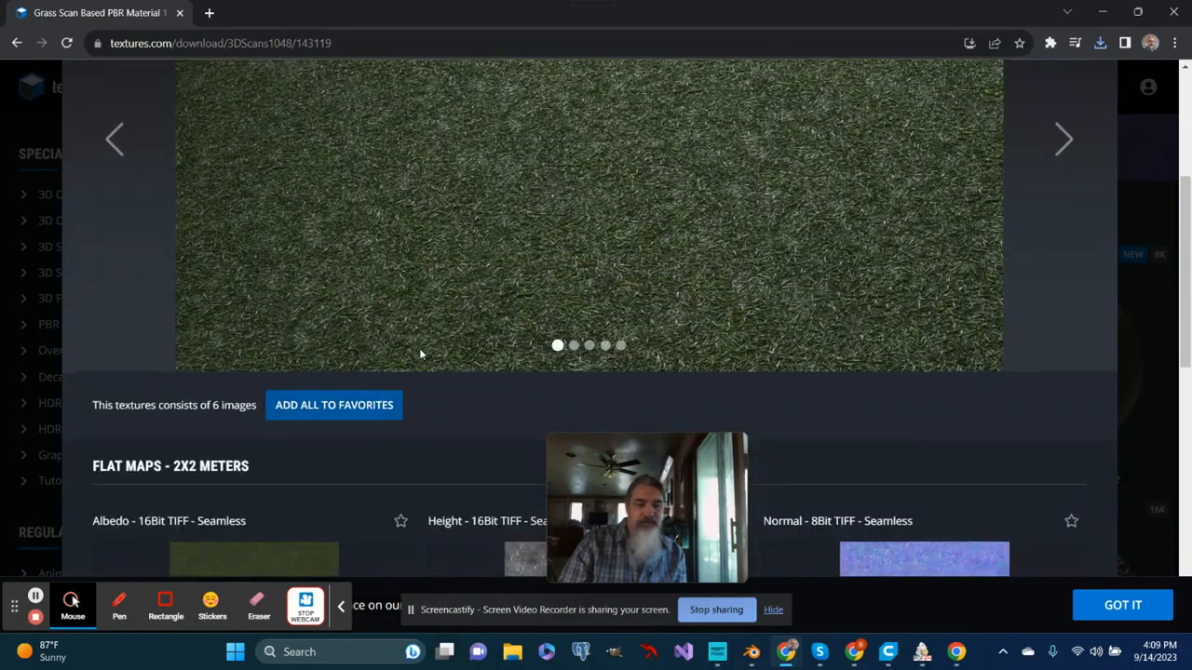
{"action": "scroll", "coordinate": [420, 354], "scroll_direction": "down", "scroll_amount": 2}
{"action": "scroll", "coordinate": [357, 398], "scroll_direction": "down", "scroll_amount": 1}
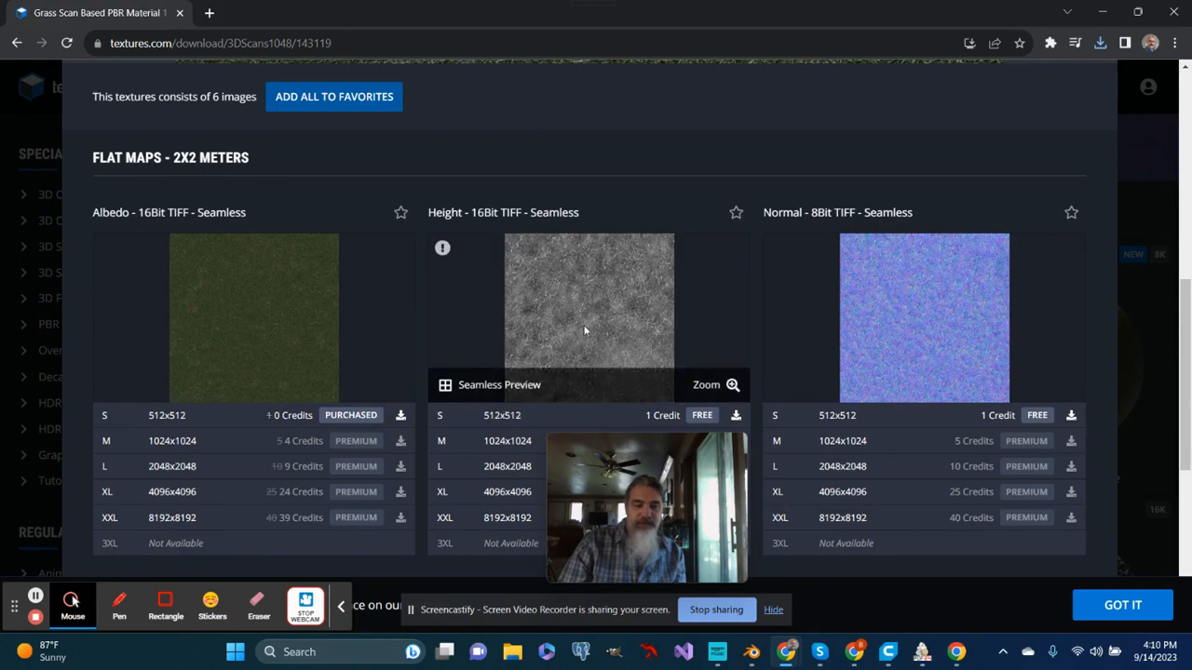
{"action": "left_click", "coordinate": [361, 360]}
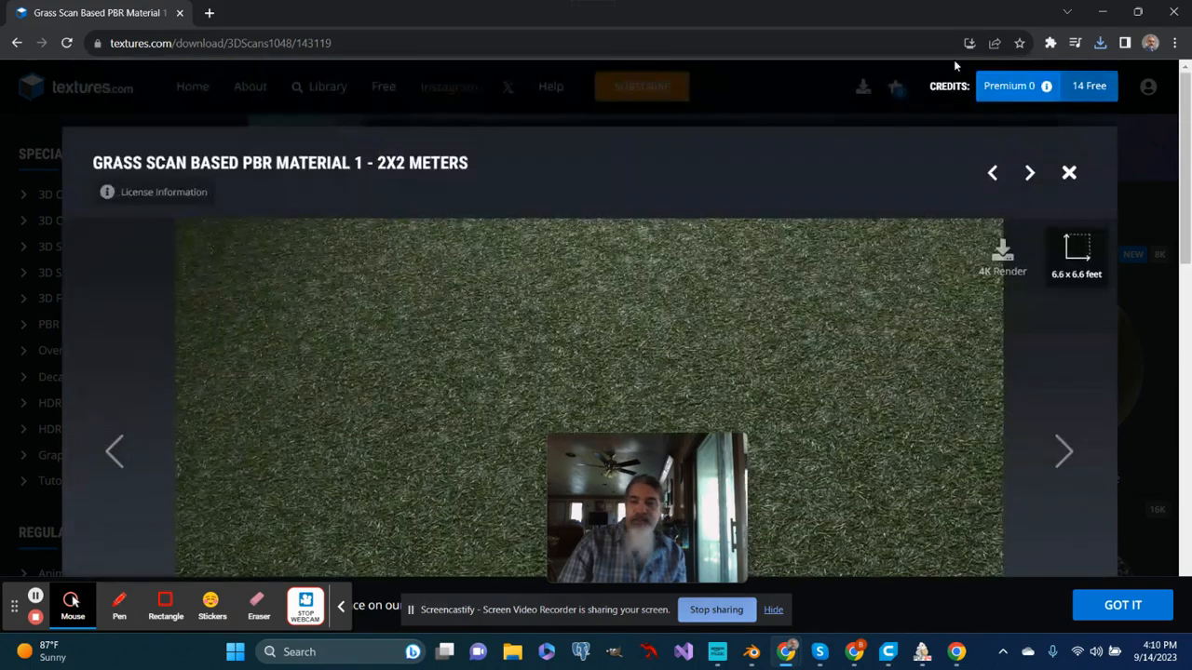
- Switch to Blender, add a new material named Grassy to the hill plane, and widen the properties area
{"action": "left_click", "coordinate": [1099, 12]}
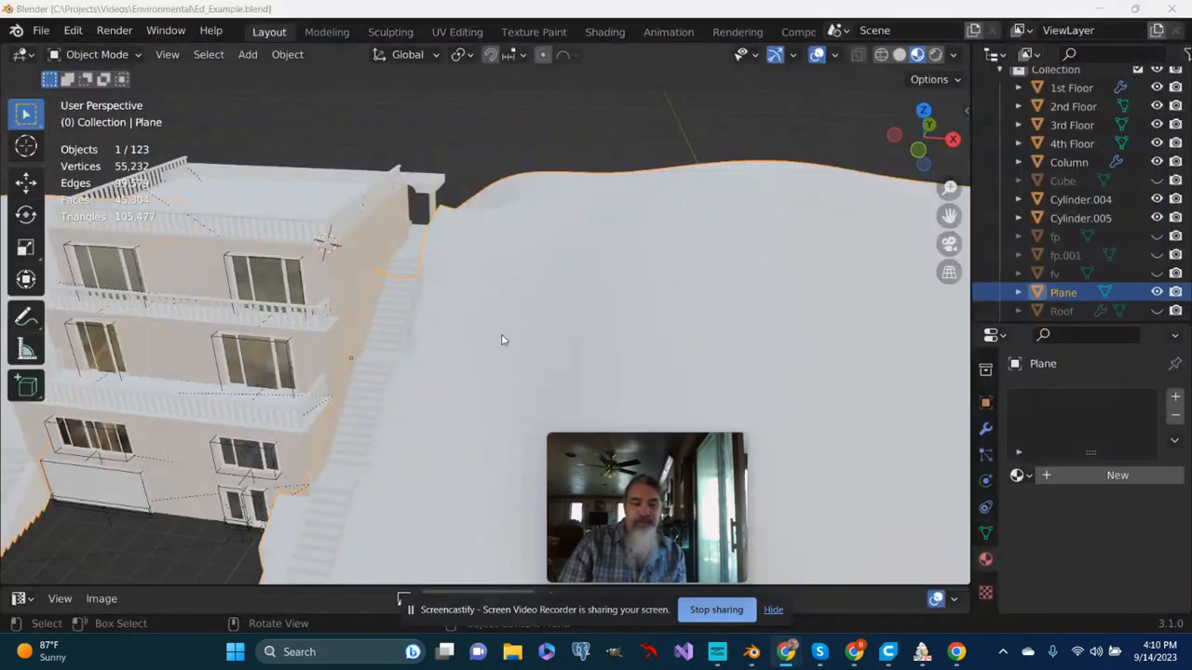
{"action": "mouse_move", "coordinate": [573, 305]}
{"action": "middle_mouse_down"}
{"action": "mouse_move", "coordinate": [540, 316]}
{"action": "mouse_move", "coordinate": [569, 295]}
{"action": "middle_mouse_up"}
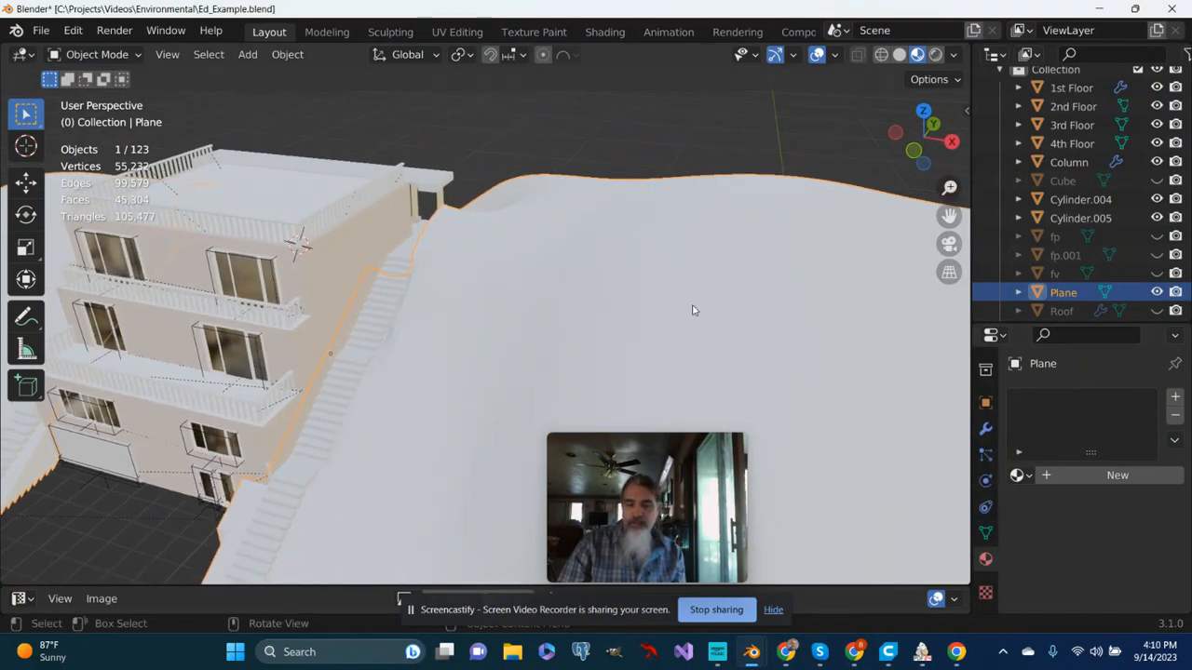
{"action": "scroll", "coordinate": [694, 309], "scroll_direction": "down", "scroll_amount": 2}
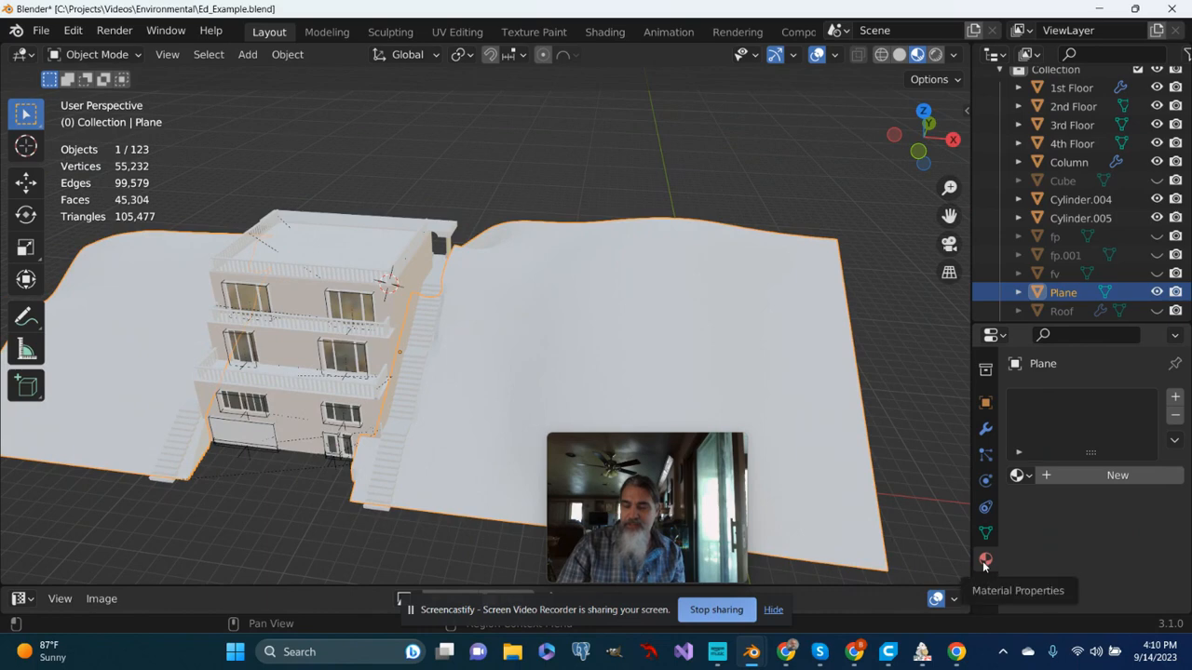
{"action": "left_click", "coordinate": [1047, 475]}
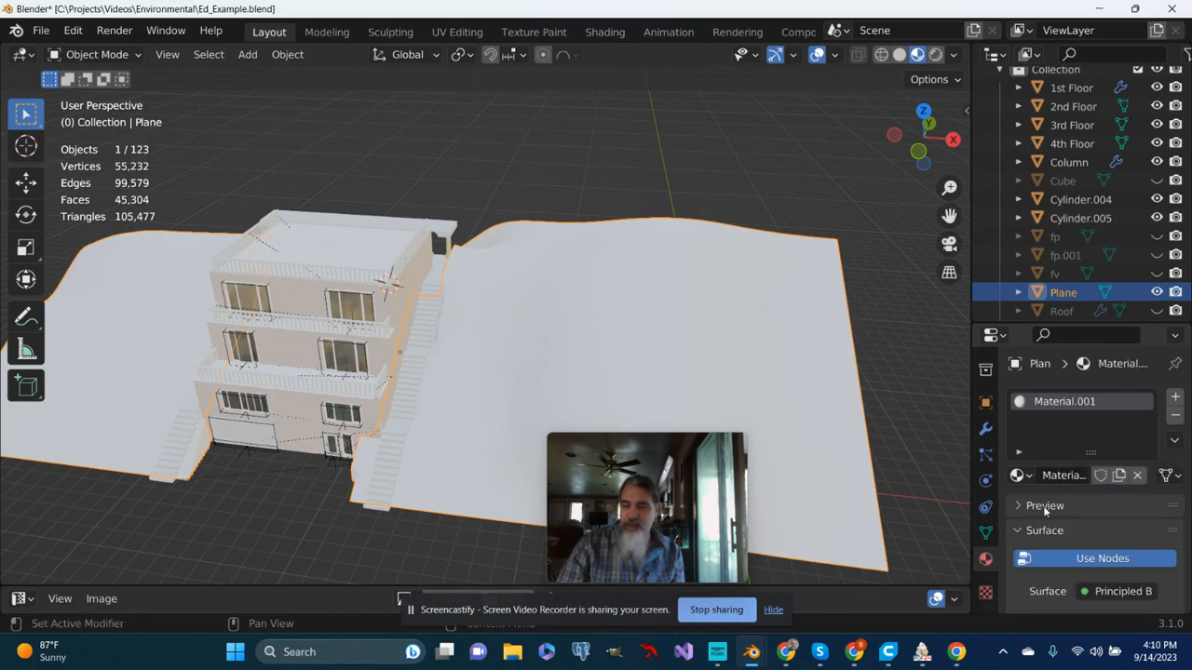
{"action": "double_click", "coordinate": [1057, 474]}
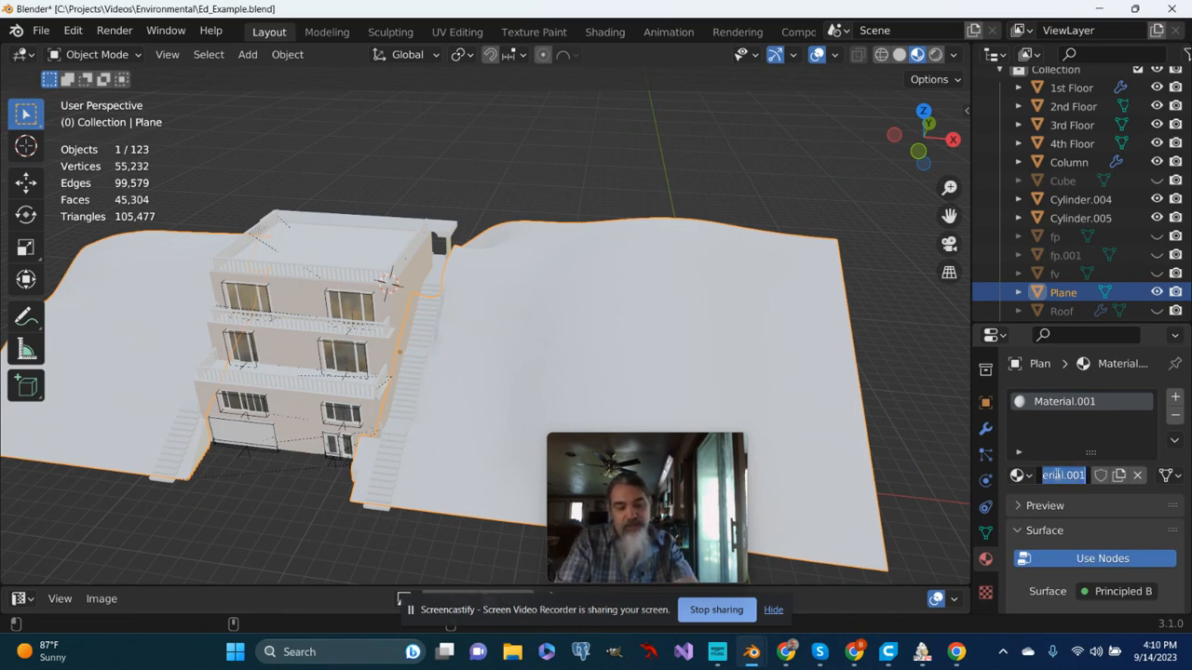
{"action": "type", "text": "Gr"}
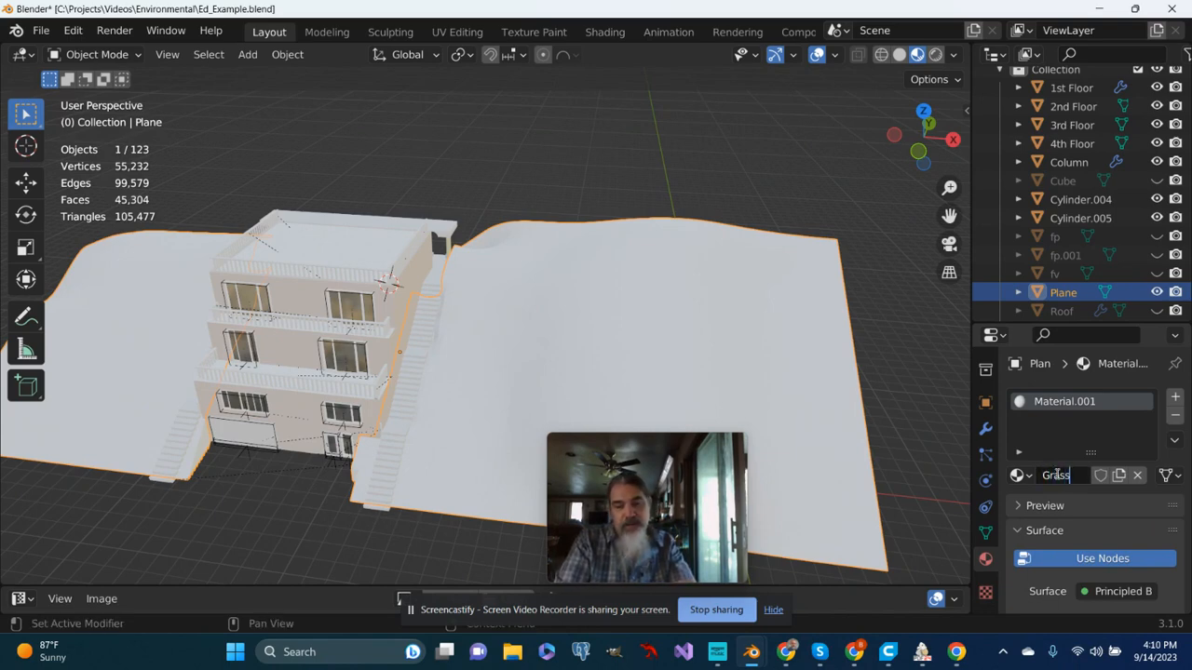
{"action": "type", "text": "assy"}
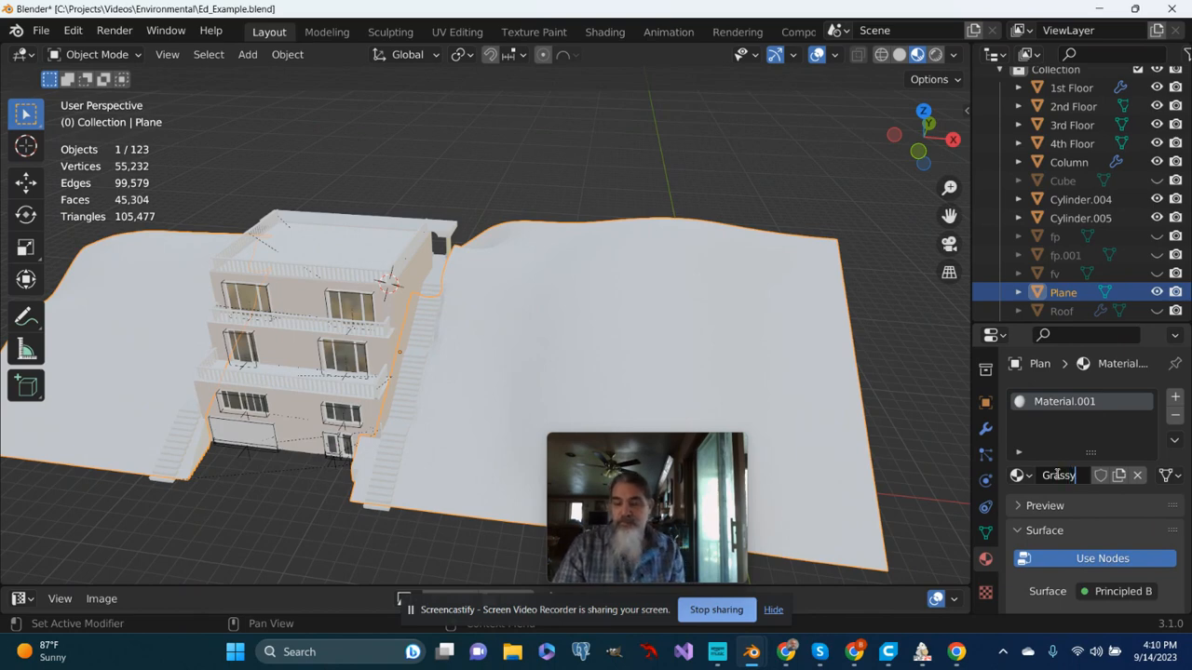
{"action": "key", "text": "Return"}
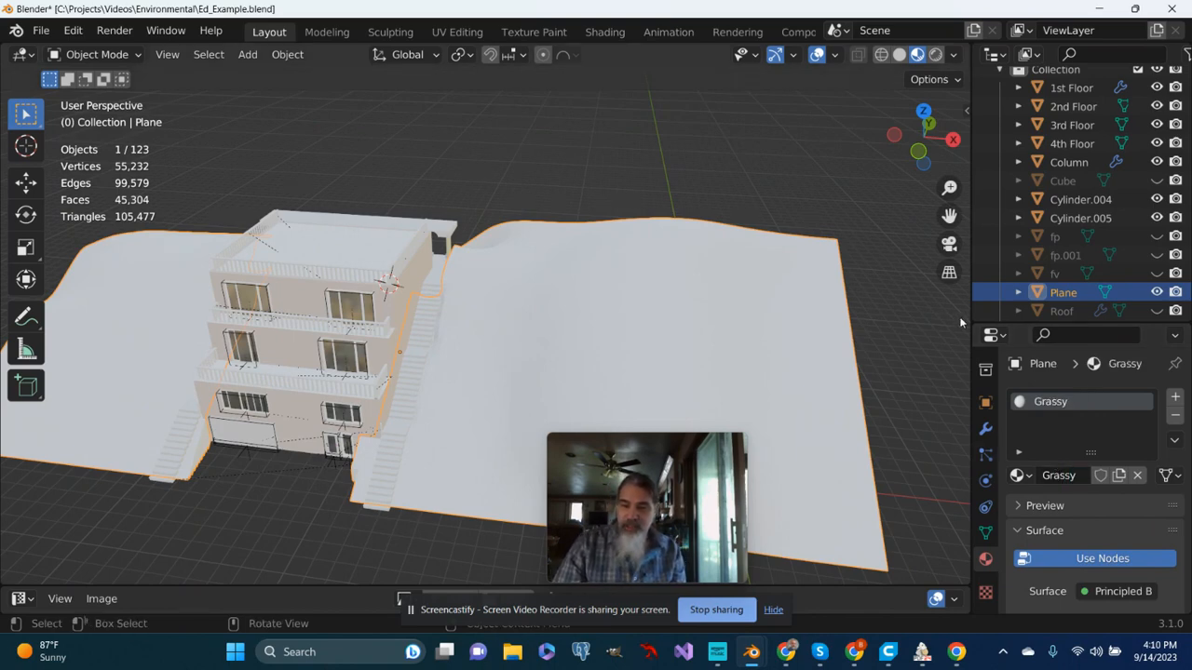
{"action": "left_click_drag", "start_coordinate": [970, 318], "coordinate": [879, 352]}
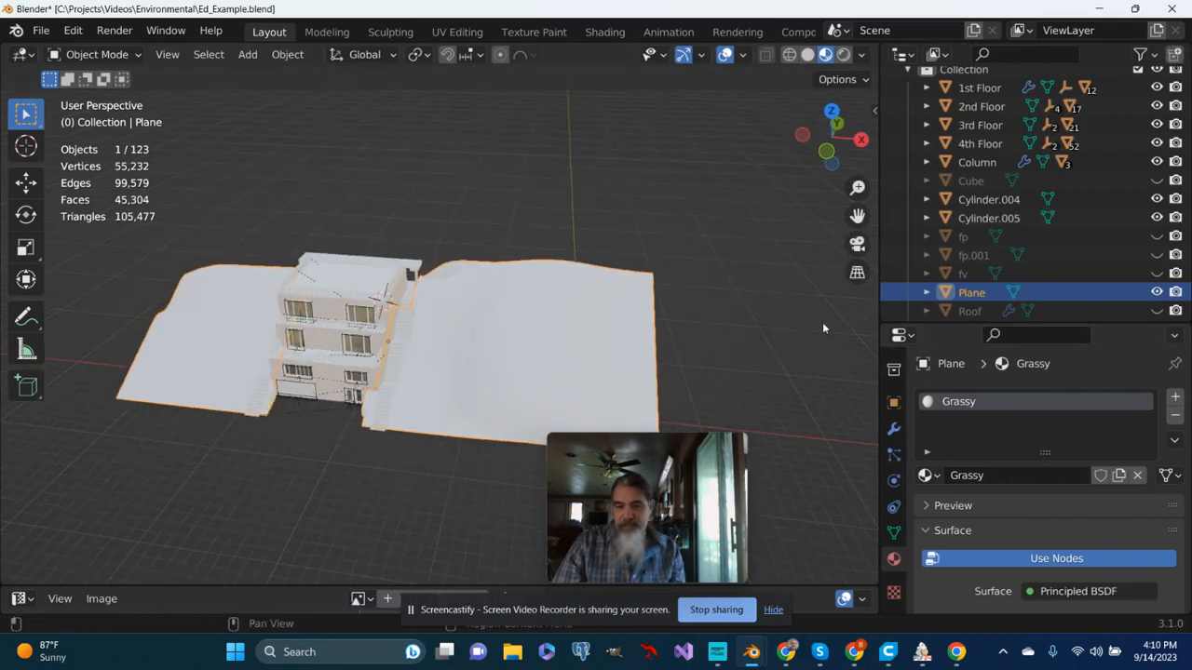
- Set the Grassy material's base color to a bright green and inspect the hill
{"action": "scroll", "coordinate": [822, 322], "scroll_direction": "up", "scroll_amount": 2}
{"action": "scroll", "coordinate": [985, 501], "scroll_direction": "down", "scroll_amount": 2}
{"action": "scroll", "coordinate": [986, 505], "scroll_direction": "down", "scroll_amount": 4}
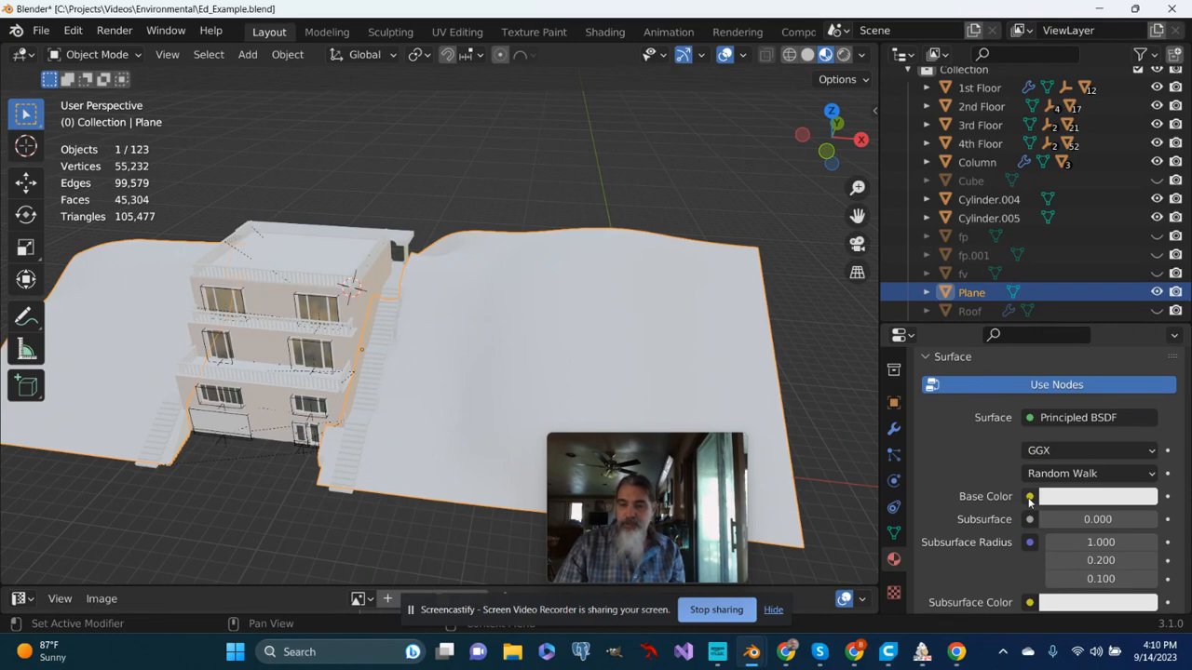
{"action": "left_click", "coordinate": [1030, 498]}
{"action": "left_click", "coordinate": [1076, 498]}
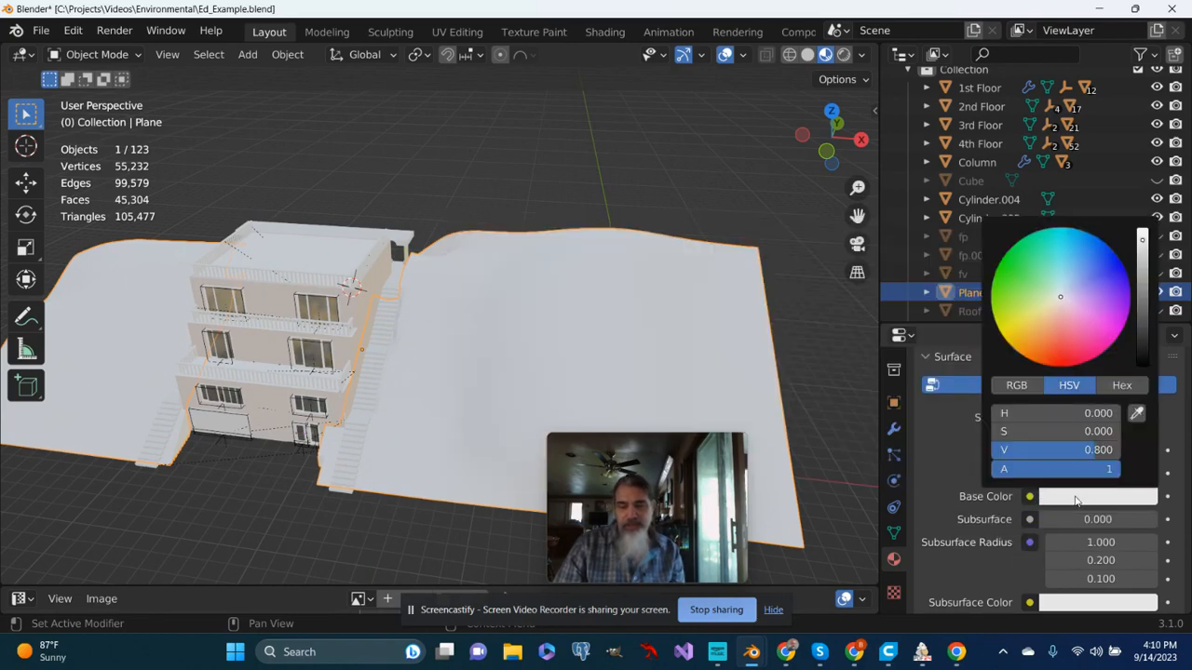
{"action": "left_click", "coordinate": [1028, 287]}
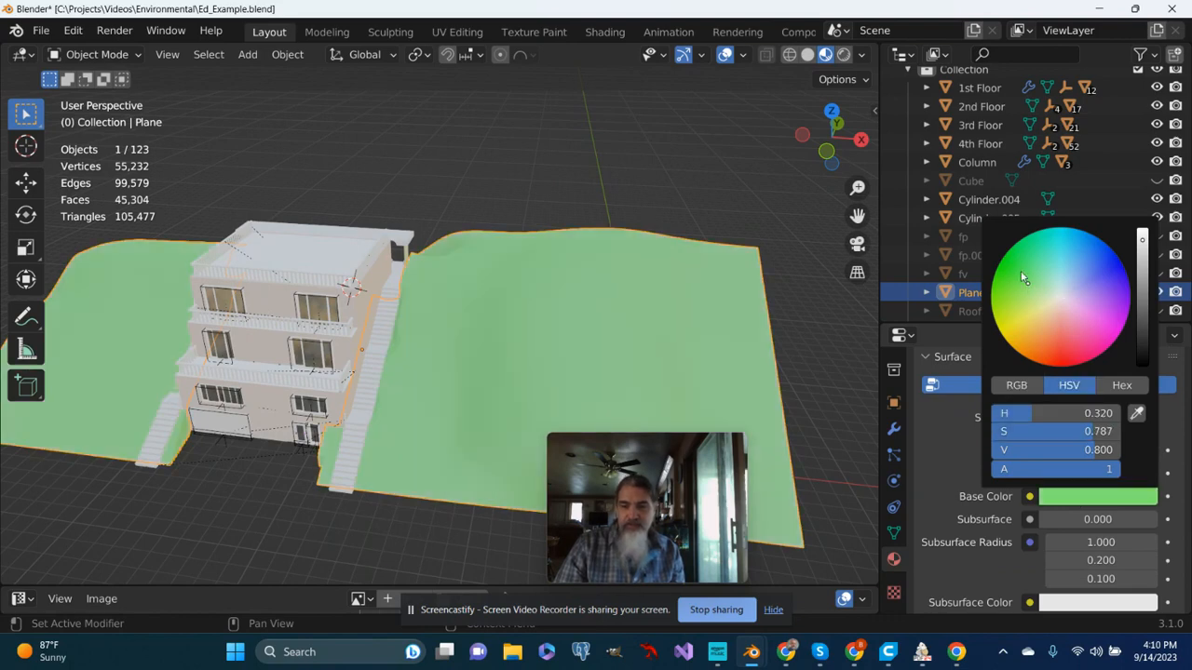
{"action": "left_click", "coordinate": [1021, 276]}
{"action": "middle_click_drag", "start_coordinate": [649, 326], "coordinate": [606, 294]}
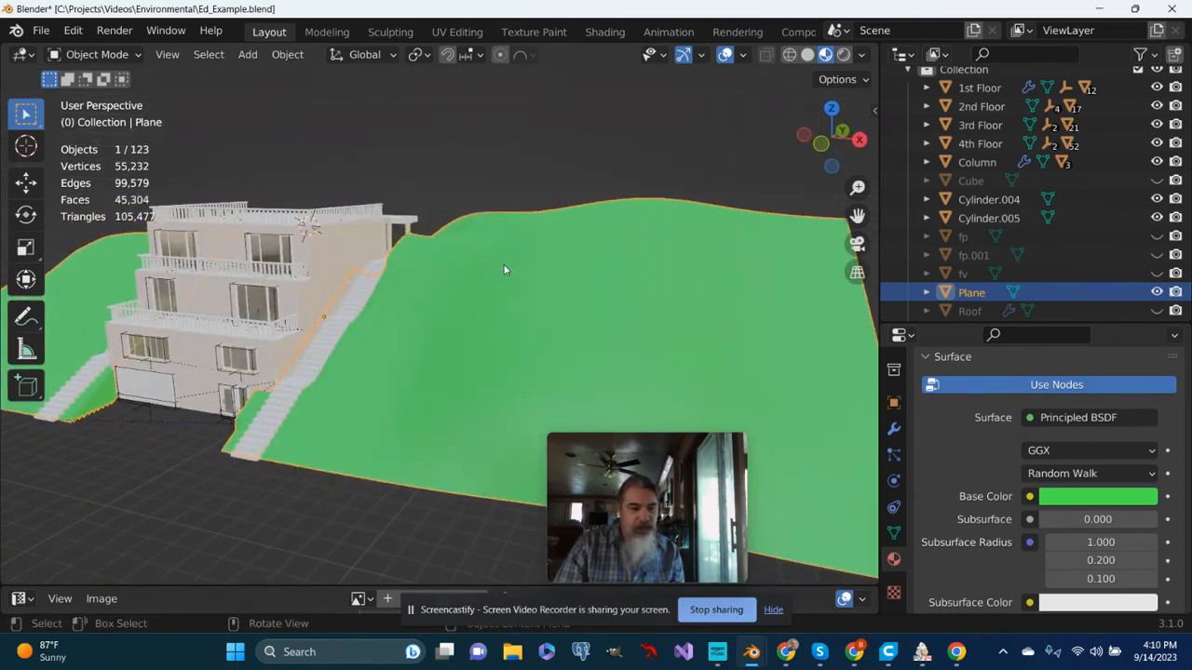
- Assign an Image Texture to the Base Color of the hill's Grassy material
{"action": "left_click", "coordinate": [1029, 497]}
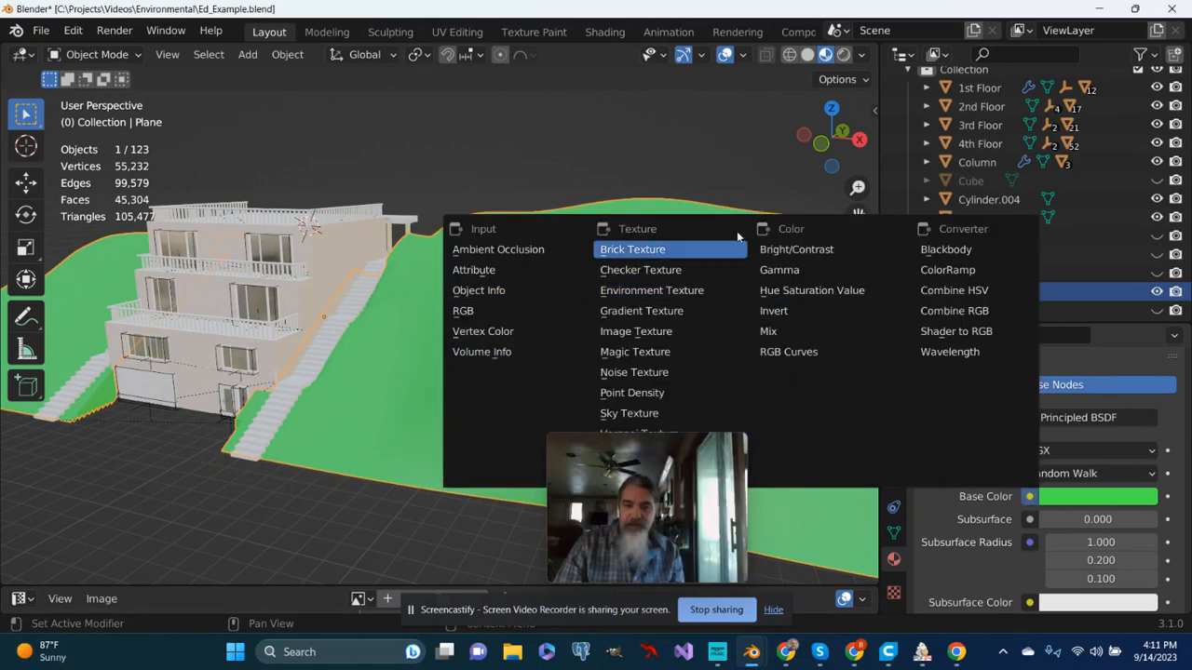
{"action": "left_click", "coordinate": [663, 333]}
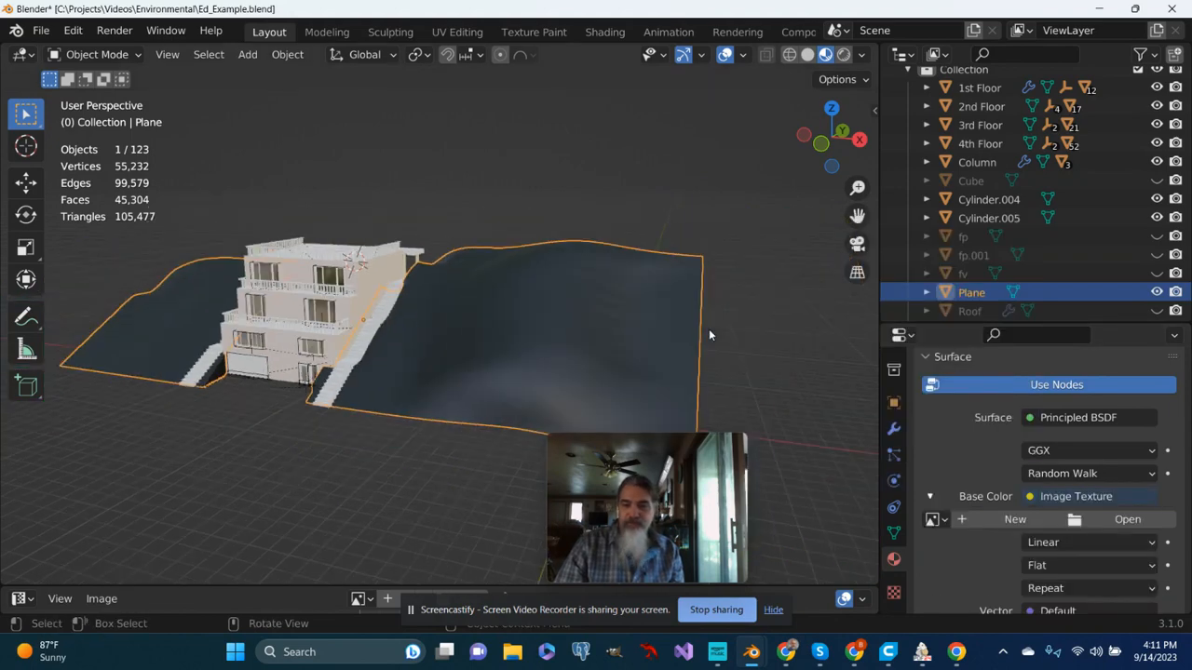
{"action": "scroll", "coordinate": [708, 330], "scroll_direction": "up", "scroll_amount": 1}
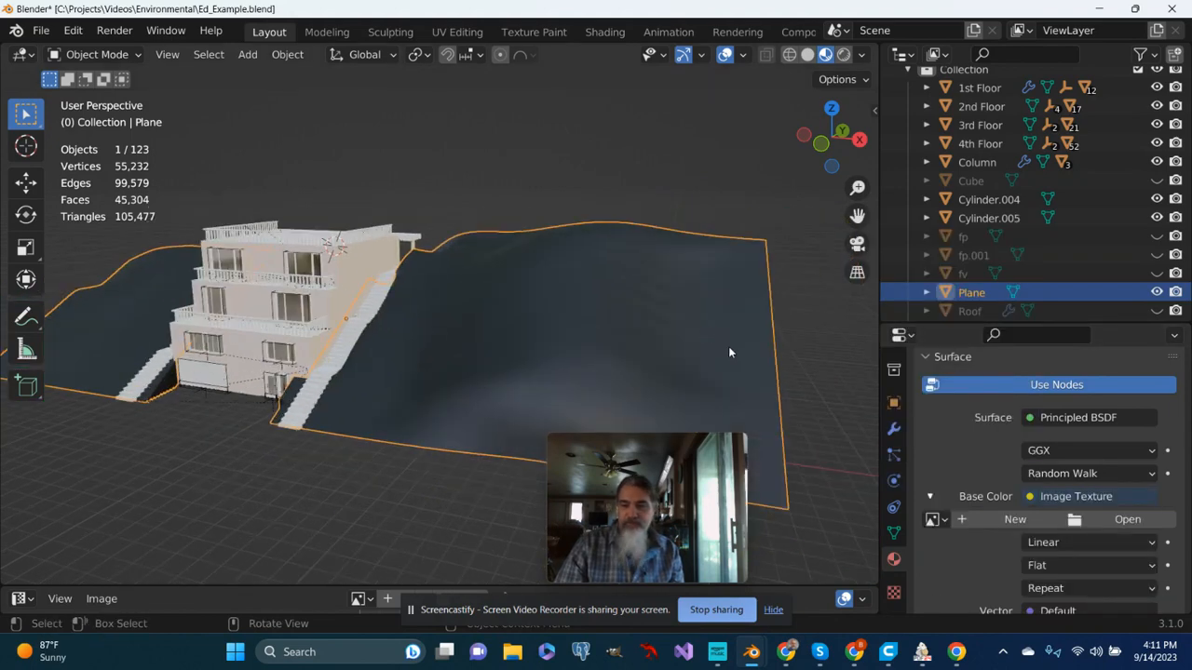
- Load TexturesCom_Ground_Grass01_2x2_512_albedo.tif from the Downloads folder as the base color image
{"action": "left_click", "coordinate": [1122, 521]}
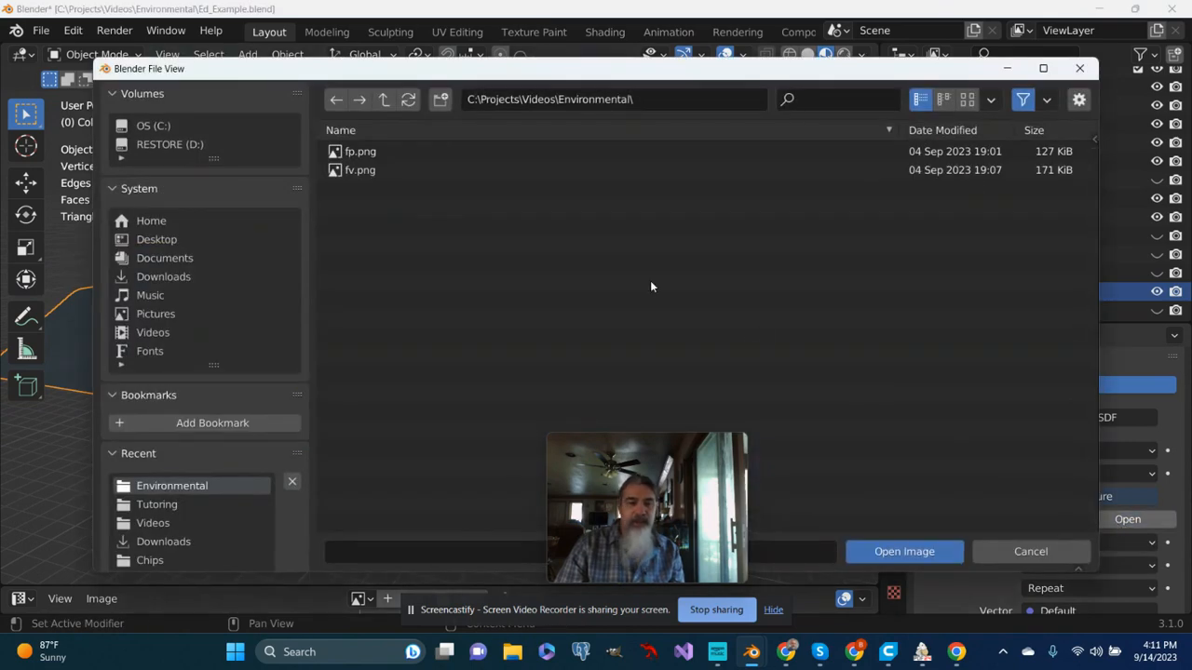
{"action": "left_click", "coordinate": [185, 280]}
{"action": "scroll", "coordinate": [507, 326], "scroll_direction": "down", "scroll_amount": 8}
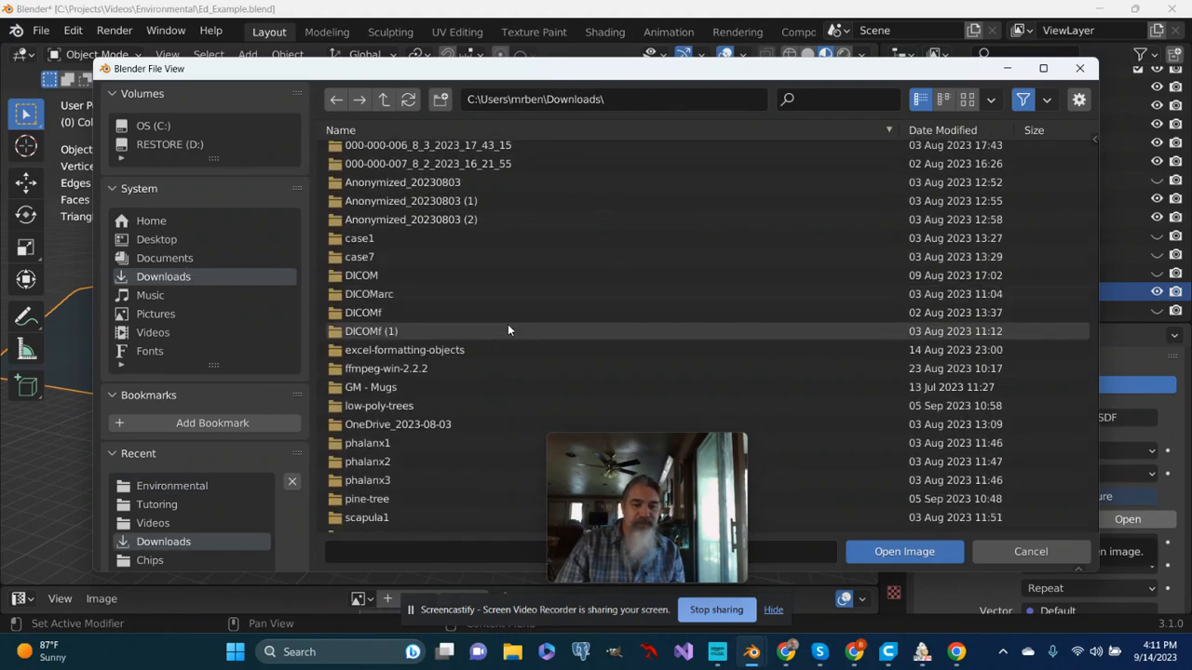
{"action": "scroll", "coordinate": [508, 331], "scroll_direction": "down", "scroll_amount": 15}
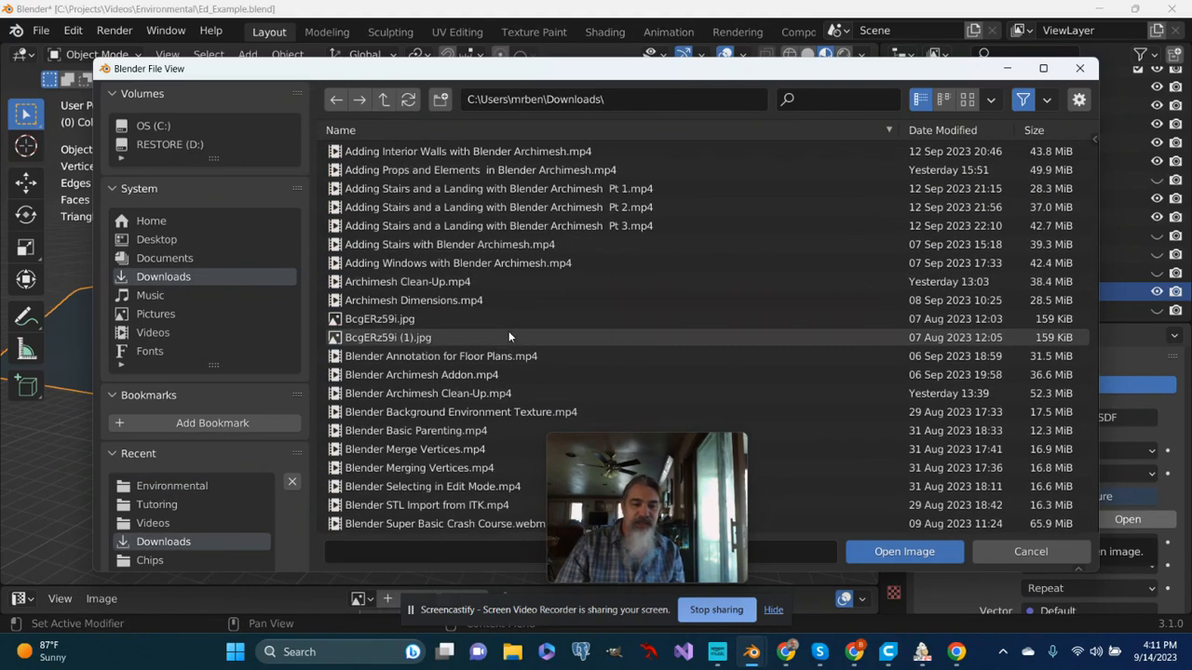
{"action": "scroll", "coordinate": [508, 337], "scroll_direction": "down", "scroll_amount": 8}
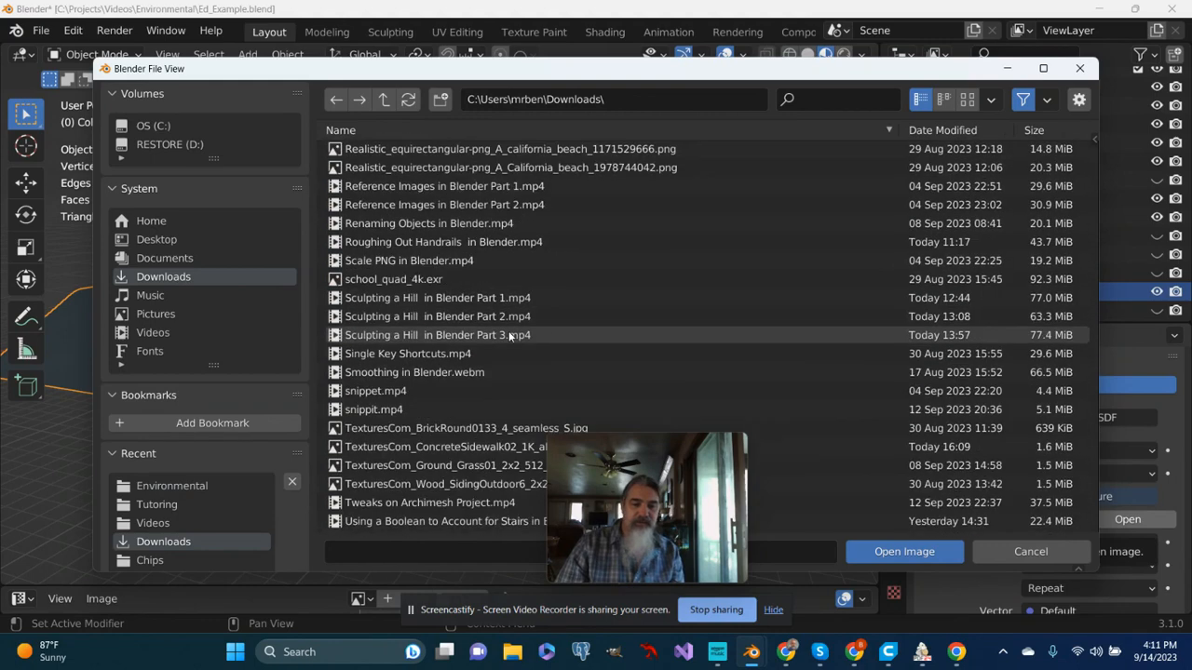
{"action": "left_click", "coordinate": [397, 466]}
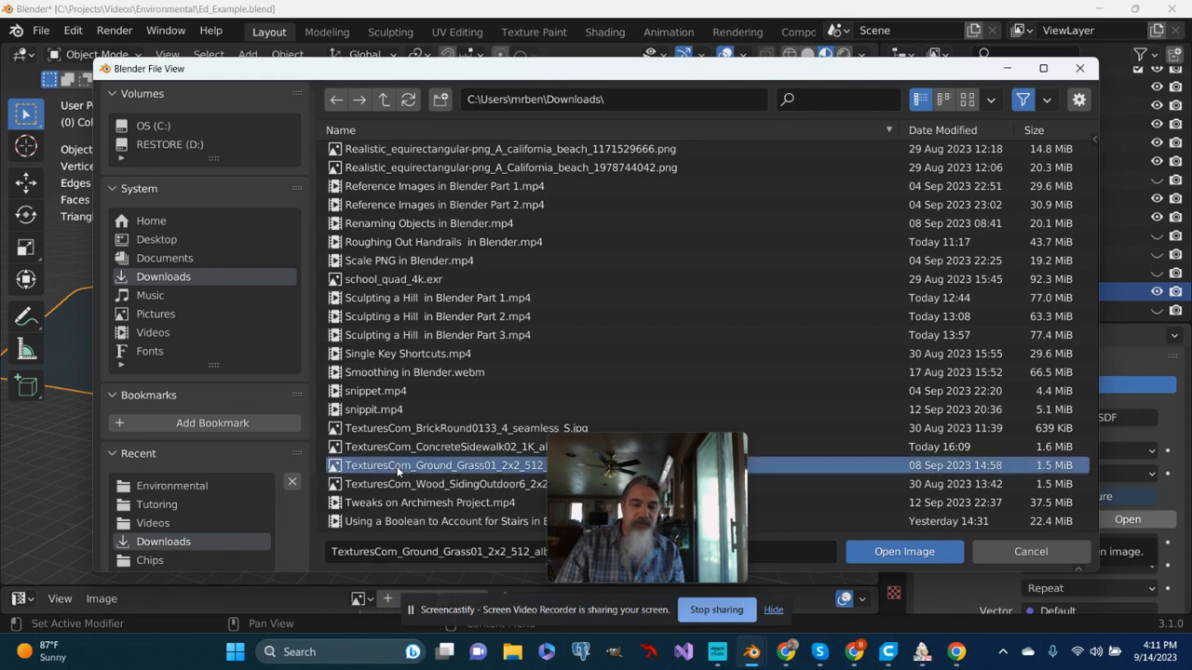
{"action": "left_click", "coordinate": [892, 556]}
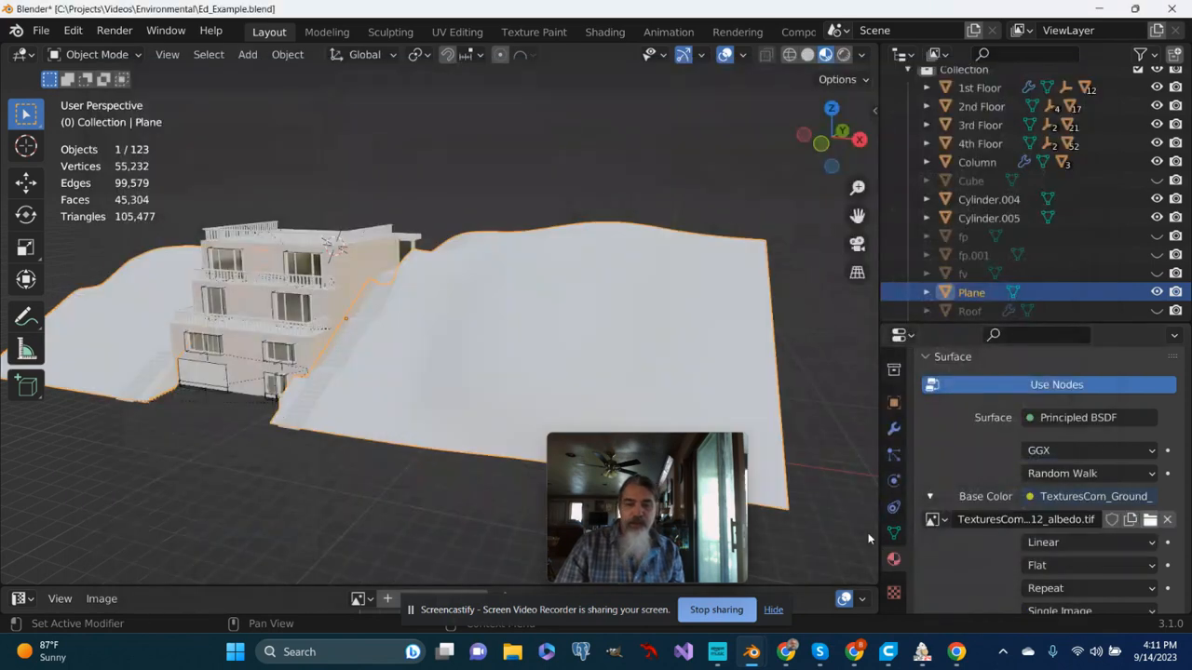
- Inspect the grass texture on the hill from several angles and distances
{"action": "middle_click_drag", "start_coordinate": [725, 342], "coordinate": [785, 351]}
{"action": "scroll", "coordinate": [789, 349], "scroll_direction": "up", "scroll_amount": 1}
{"action": "scroll", "coordinate": [838, 356], "scroll_direction": "down", "scroll_amount": 1}
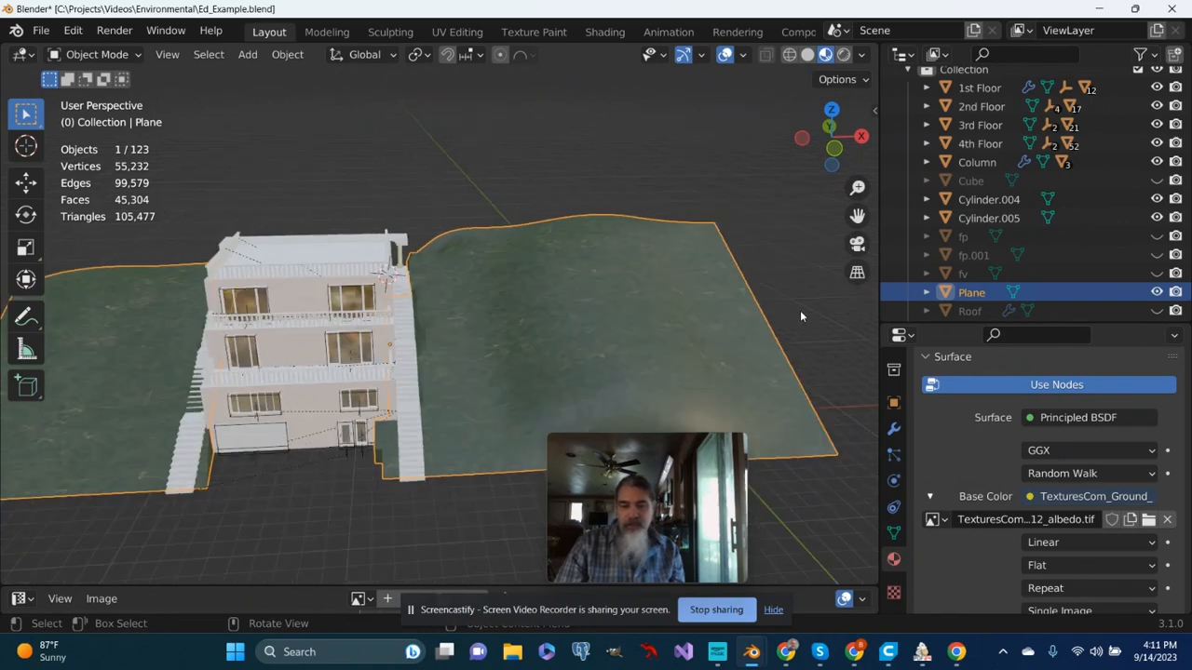
{"action": "middle_click_drag", "start_coordinate": [799, 310], "coordinate": [647, 343]}
{"action": "scroll", "coordinate": [655, 343], "scroll_direction": "down", "scroll_amount": 2}
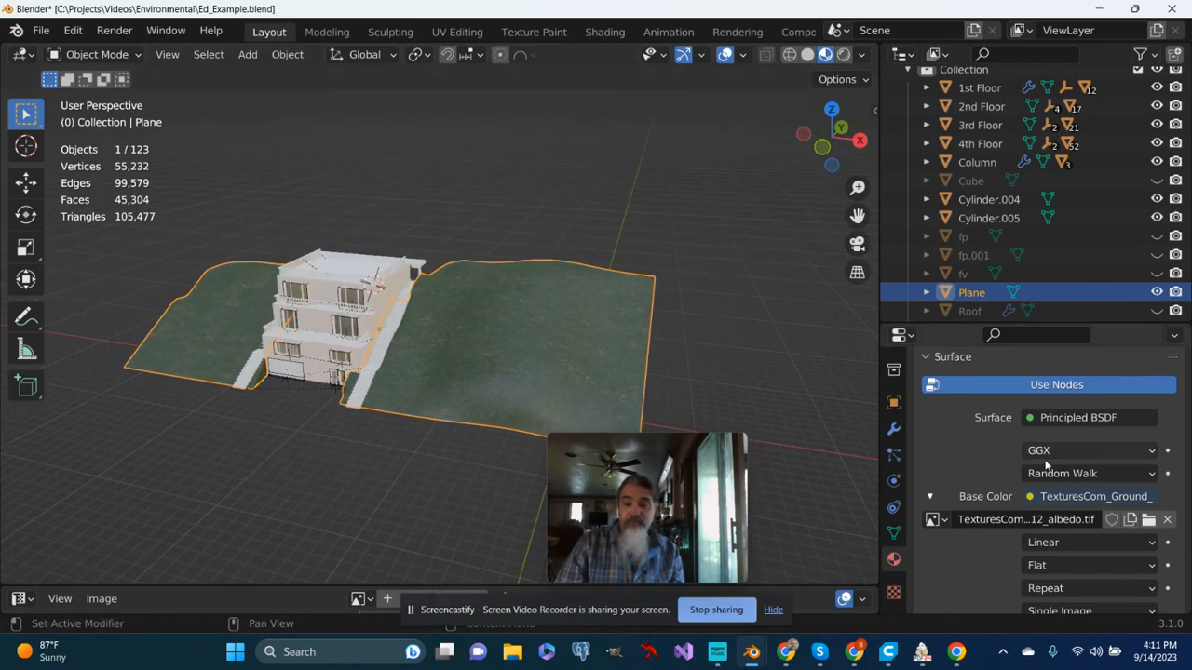
- Look over the image texture's settings and switch to the UV Editing workspace for the hill plane
{"action": "scroll", "coordinate": [1057, 491], "scroll_direction": "down", "scroll_amount": 1}
{"action": "scroll", "coordinate": [1069, 521], "scroll_direction": "down", "scroll_amount": 5}
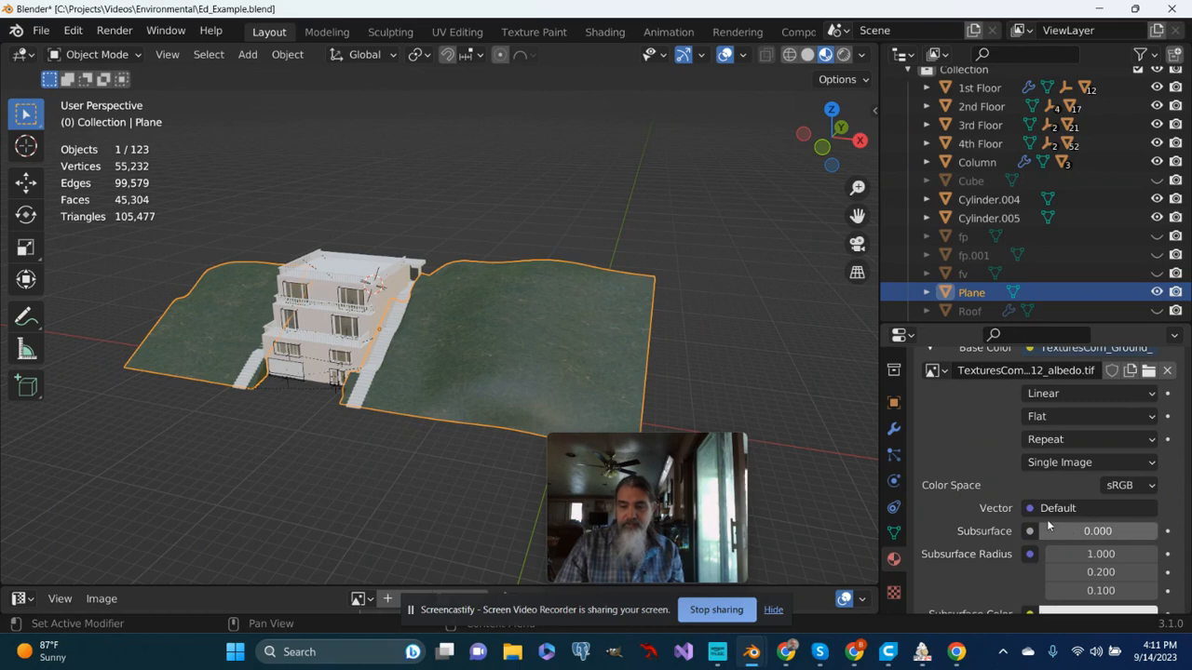
{"action": "scroll", "coordinate": [1046, 519], "scroll_direction": "up", "scroll_amount": 2}
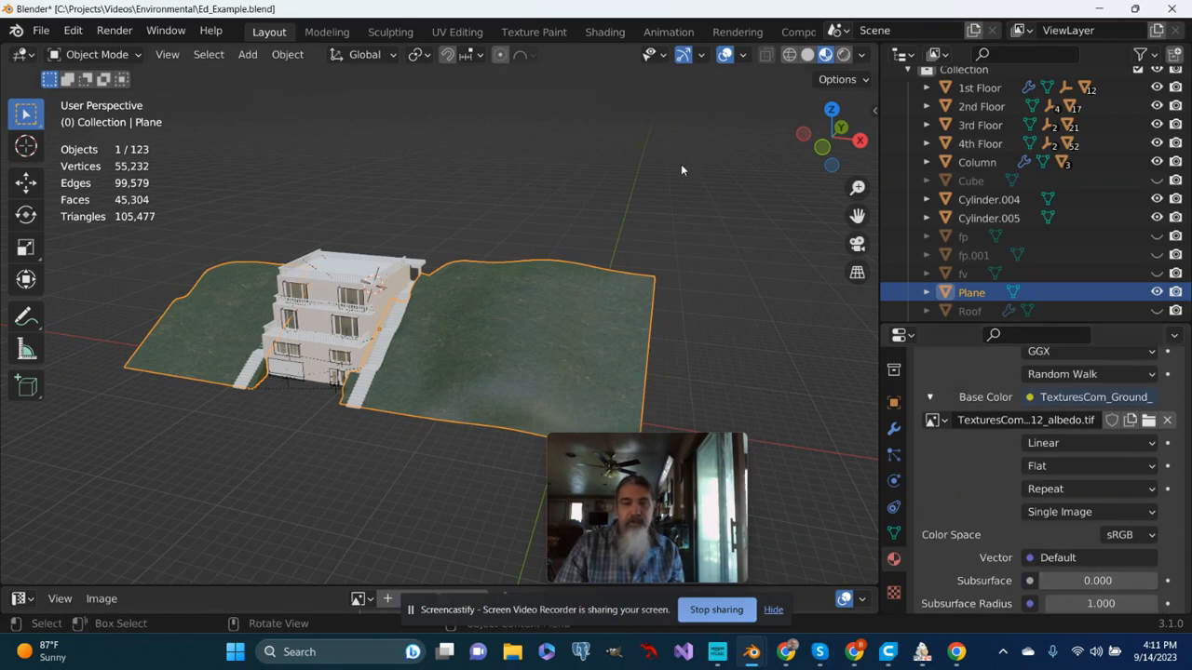
{"action": "left_click", "coordinate": [462, 31]}
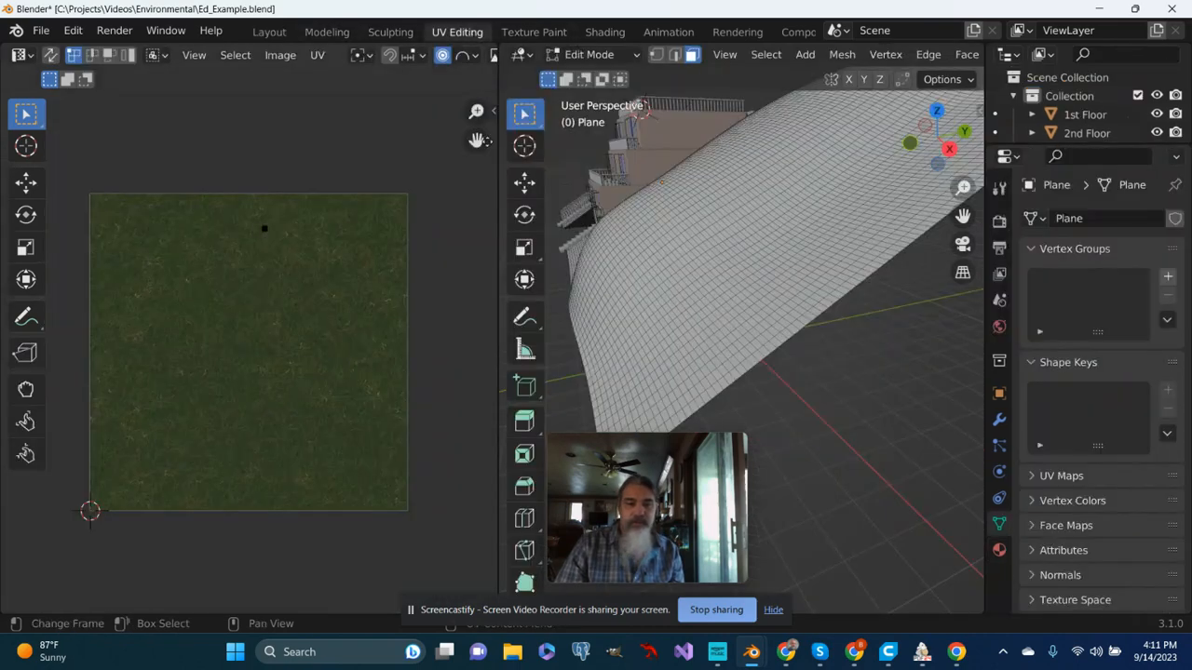
- Select every face of the hill plane in the 3D view to display its UV layout over the grass image
{"action": "middle_click_drag", "start_coordinate": [626, 270], "coordinate": [763, 272]}
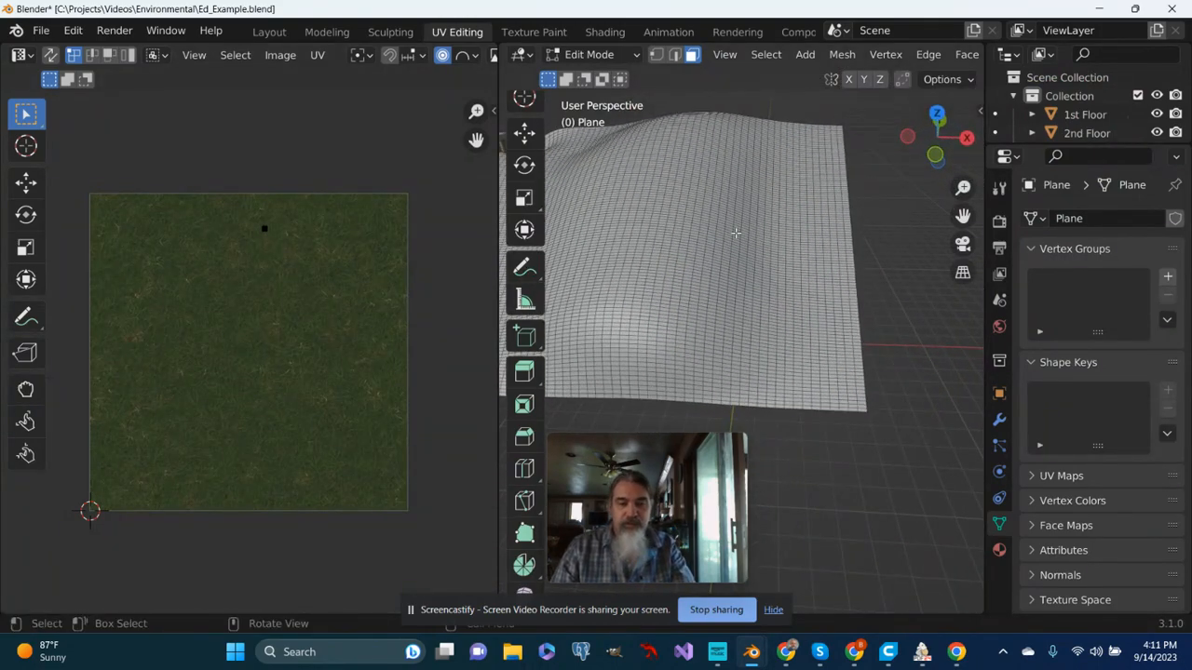
{"action": "middle_click_drag", "start_coordinate": [736, 233], "coordinate": [698, 223]}
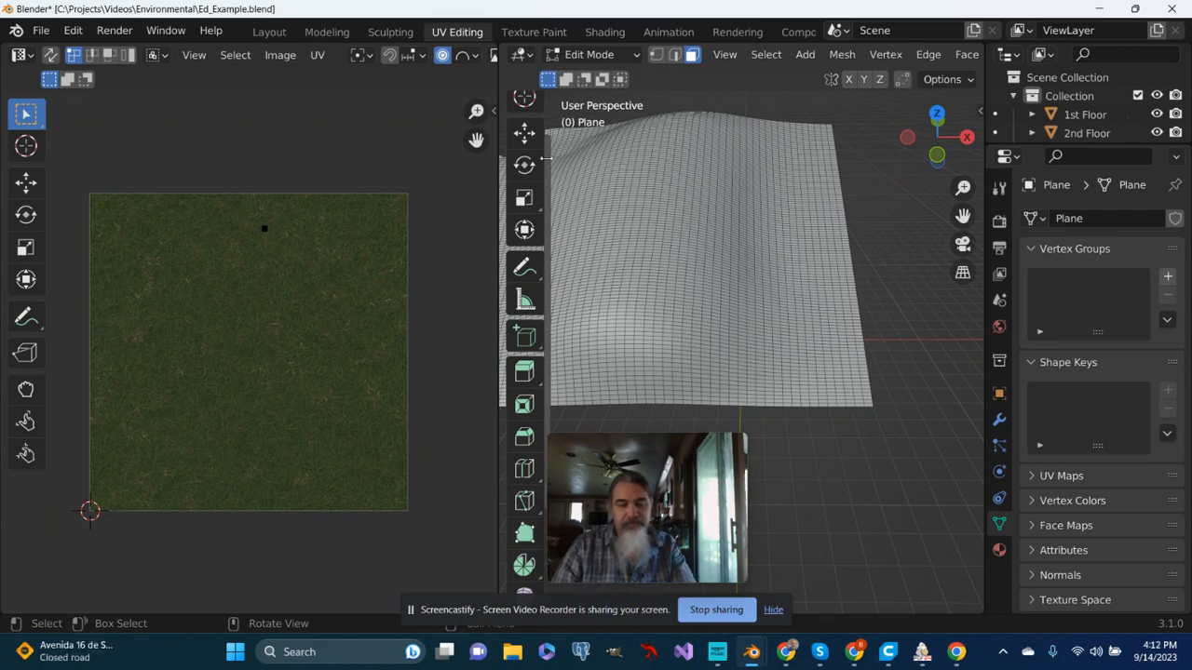
{"action": "scroll", "coordinate": [690, 273], "scroll_direction": "down", "scroll_amount": 2}
{"action": "mouse_move", "coordinate": [680, 271]}
{"action": "middle_mouse_down"}
{"action": "mouse_move", "coordinate": [696, 268]}
{"action": "mouse_move", "coordinate": [674, 281]}
{"action": "middle_mouse_up"}
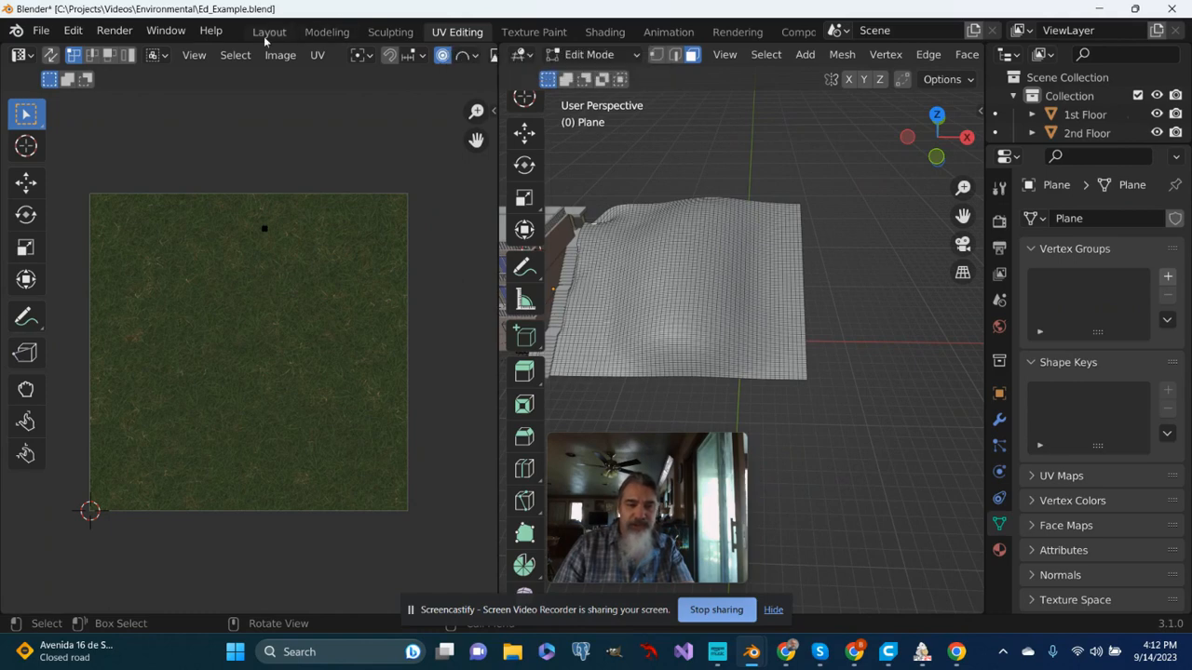
{"action": "scroll", "coordinate": [662, 229], "scroll_direction": "up", "scroll_amount": 1}
{"action": "scroll", "coordinate": [662, 229], "scroll_direction": "down", "scroll_amount": 2}
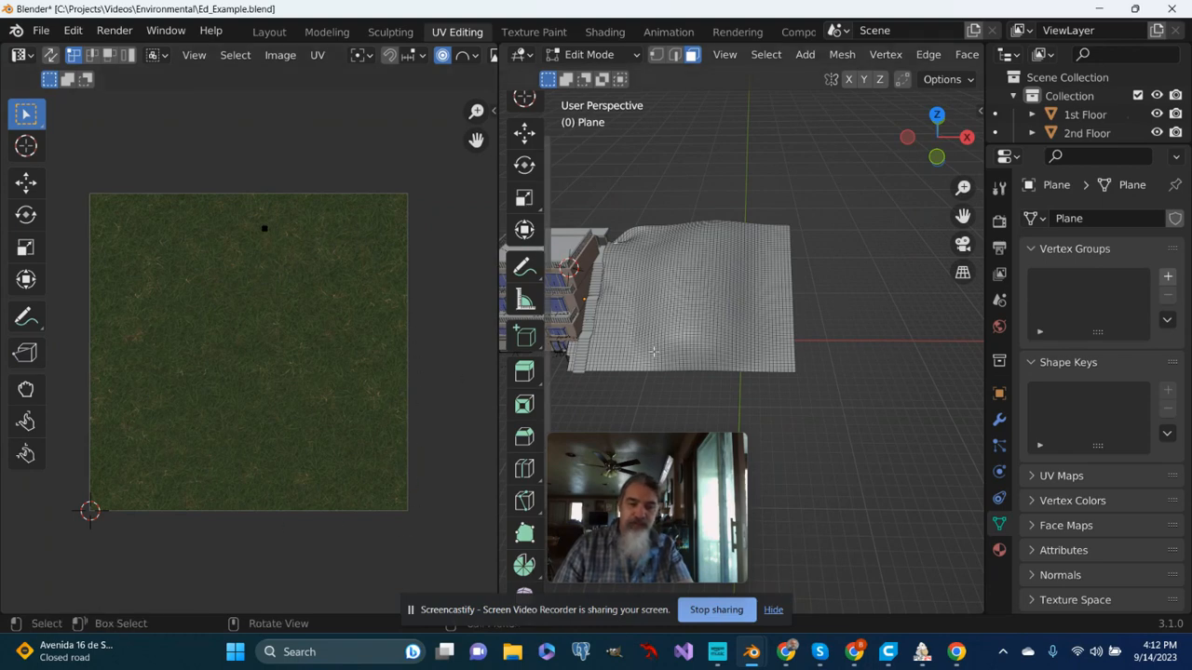
{"action": "scroll", "coordinate": [675, 343], "scroll_direction": "up", "scroll_amount": 1}
{"action": "scroll", "coordinate": [676, 343], "scroll_direction": "down", "scroll_amount": 2}
{"action": "middle_click_drag", "start_coordinate": [676, 343], "coordinate": [677, 344]}
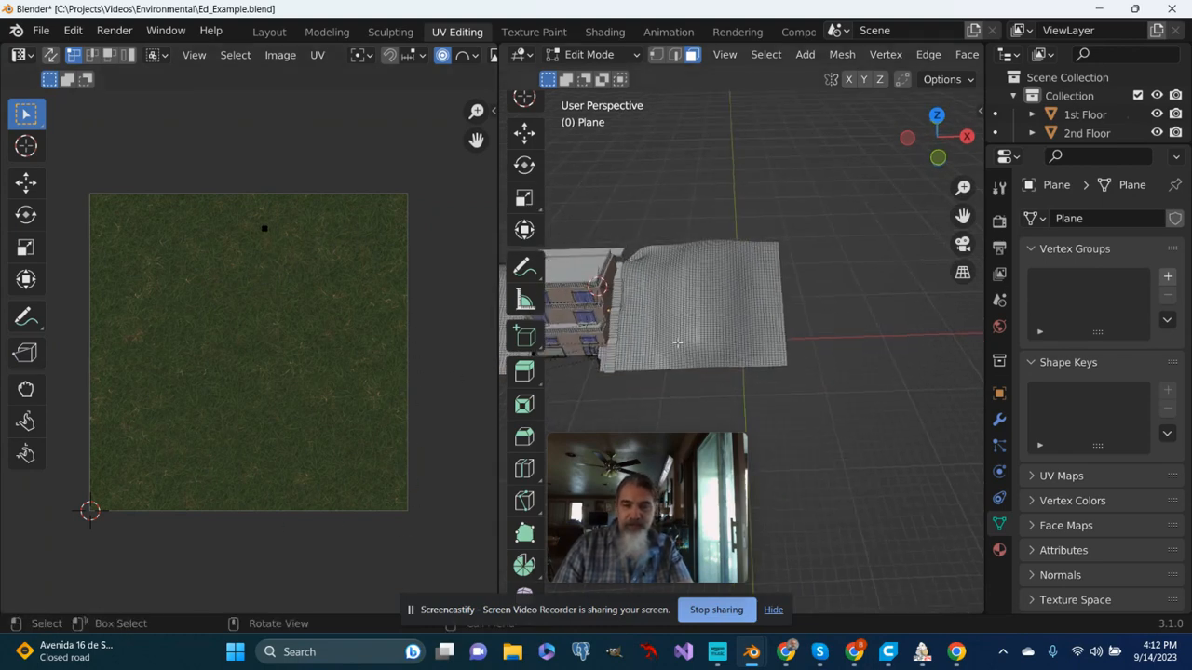
{"action": "key", "text": "a"}
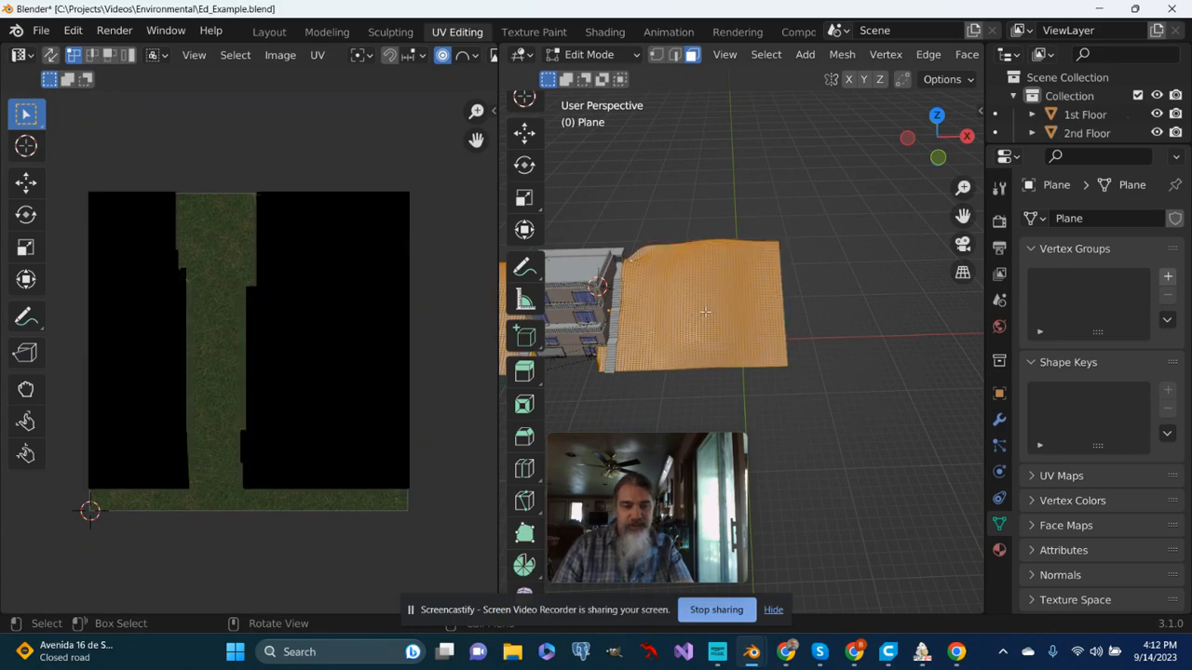
{"action": "scroll", "coordinate": [259, 336], "scroll_direction": "up", "scroll_amount": 2}
{"action": "scroll", "coordinate": [258, 335], "scroll_direction": "down", "scroll_amount": 2}
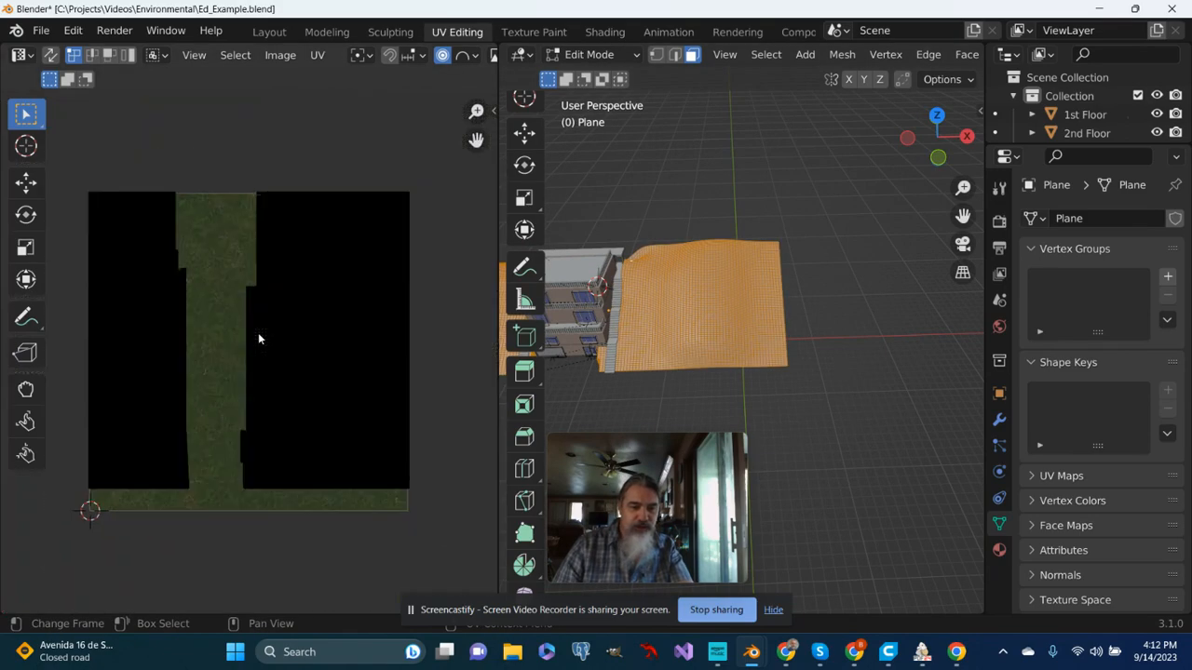
- Select all of the hill's UVs and scale them up uniformly to well over twice their size on the grass image
{"action": "scroll", "coordinate": [259, 335], "scroll_direction": "up", "scroll_amount": 1}
{"action": "scroll", "coordinate": [258, 332], "scroll_direction": "up", "scroll_amount": 1}
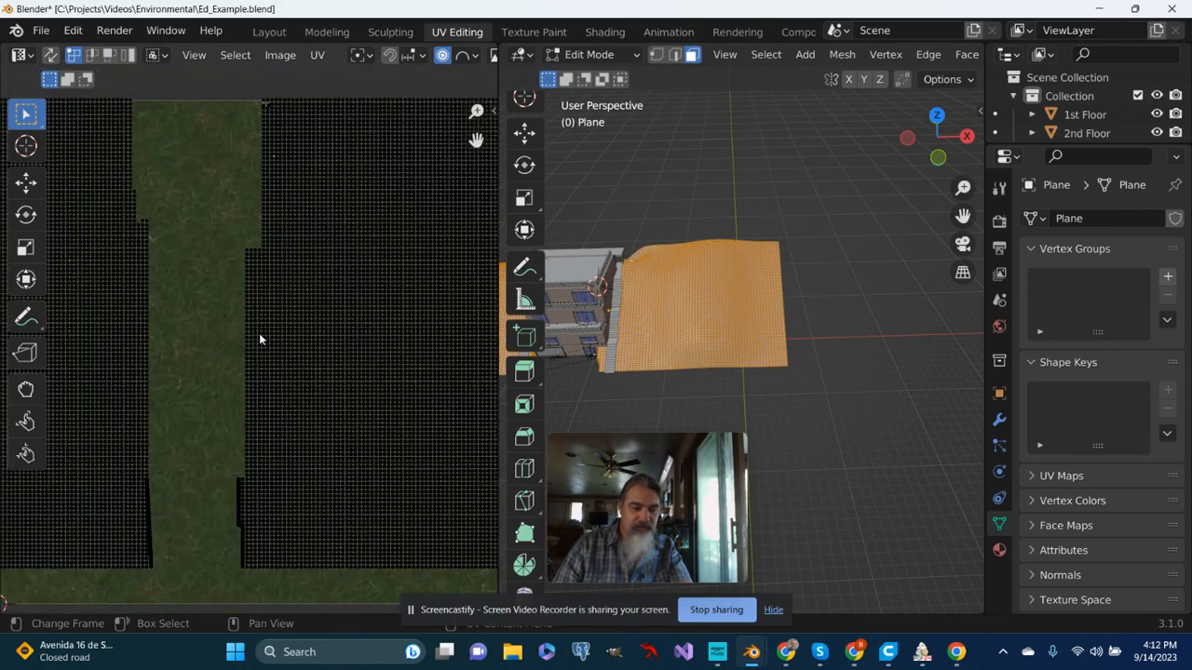
{"action": "scroll", "coordinate": [258, 333], "scroll_direction": "down", "scroll_amount": 2}
{"action": "scroll", "coordinate": [258, 333], "scroll_direction": "up", "scroll_amount": 2}
{"action": "scroll", "coordinate": [259, 333], "scroll_direction": "down", "scroll_amount": 1}
{"action": "scroll", "coordinate": [260, 337], "scroll_direction": "down", "scroll_amount": 1}
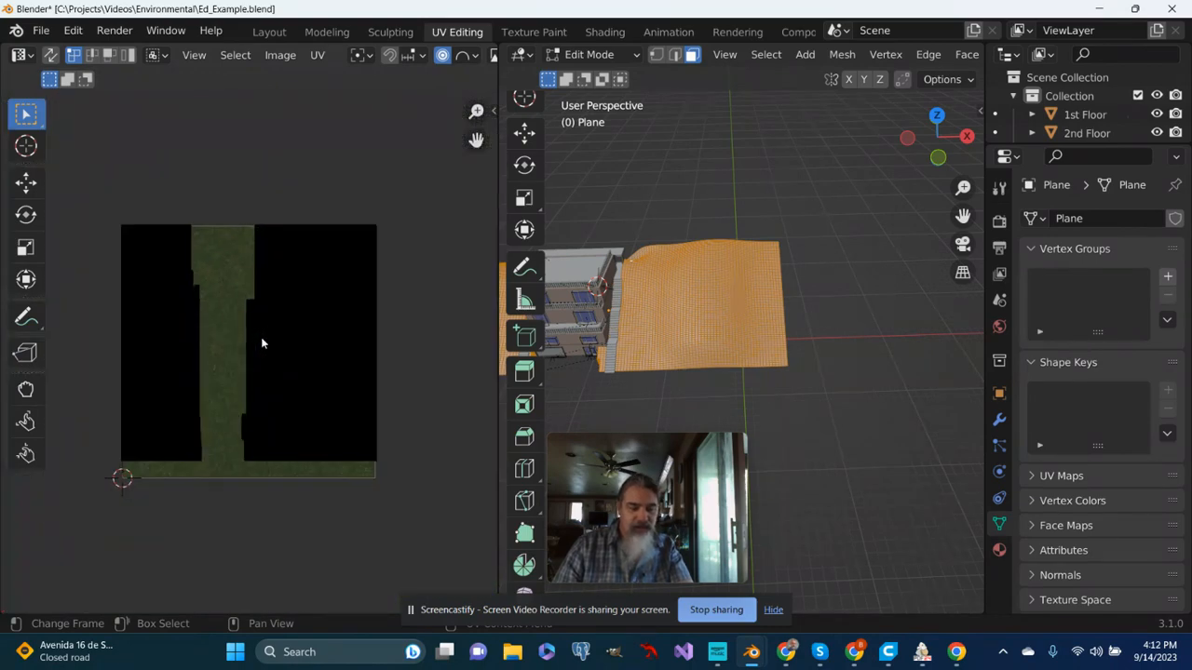
{"action": "key", "text": "a"}
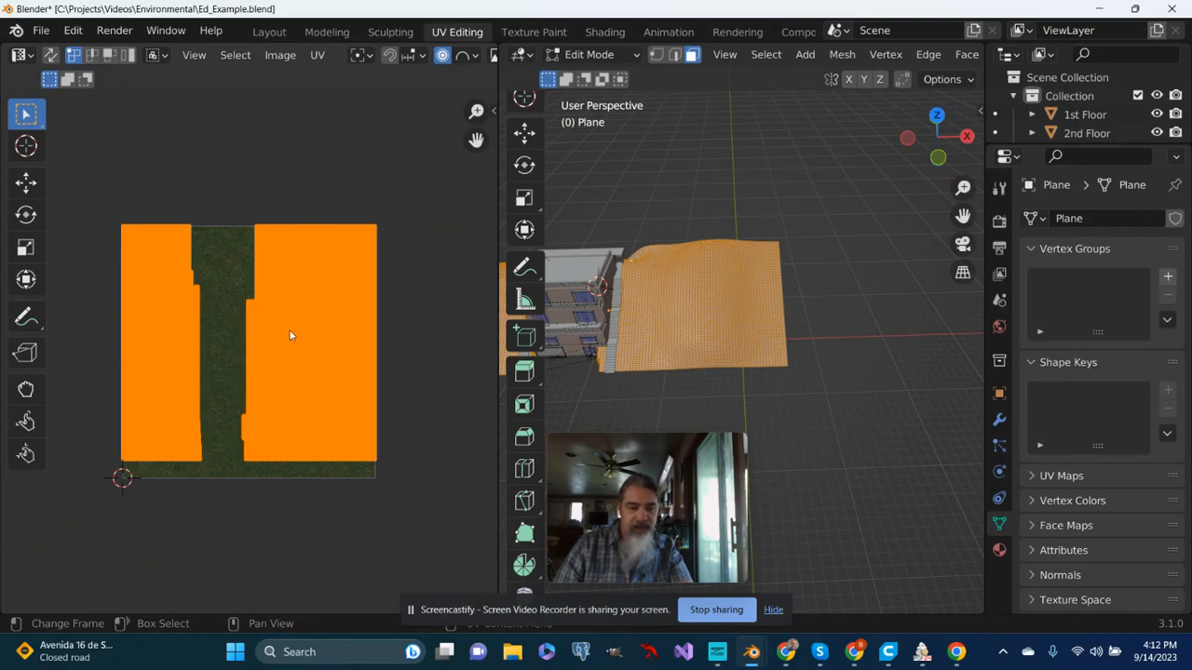
{"action": "key", "text": "s"}
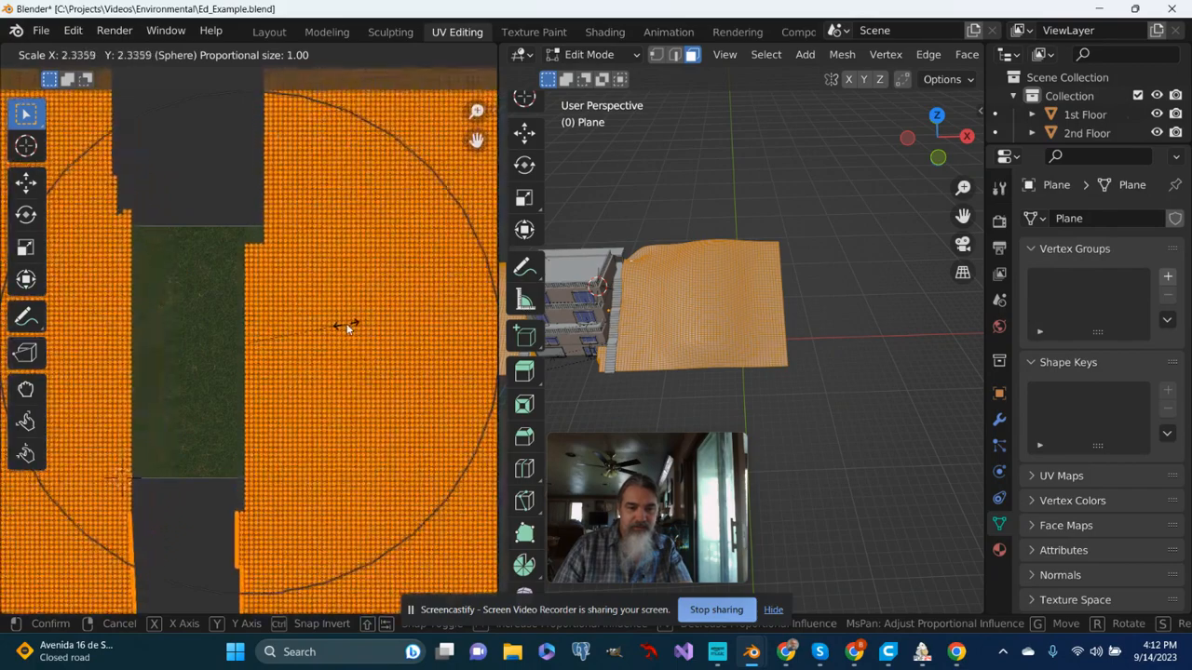
{"action": "left_click", "coordinate": [361, 325]}
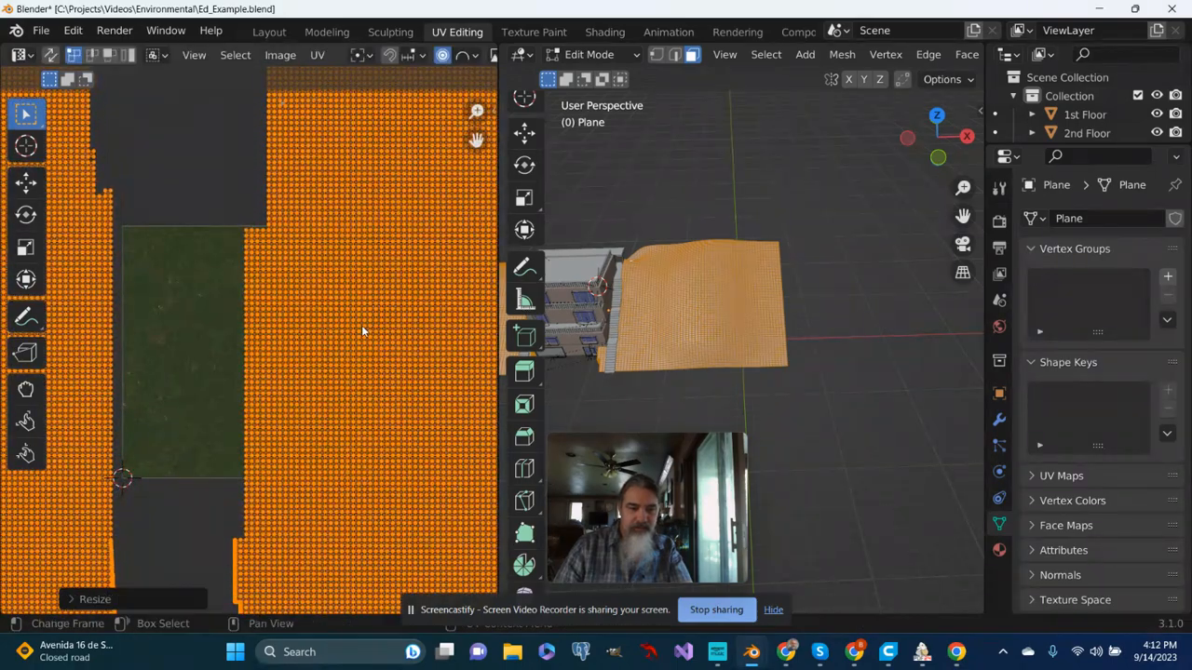
- Return the hill to Object Mode and enlarge the 3D viewport, showing it in Material Preview shading
{"action": "middle_click_drag", "start_coordinate": [729, 326], "coordinate": [709, 332]}
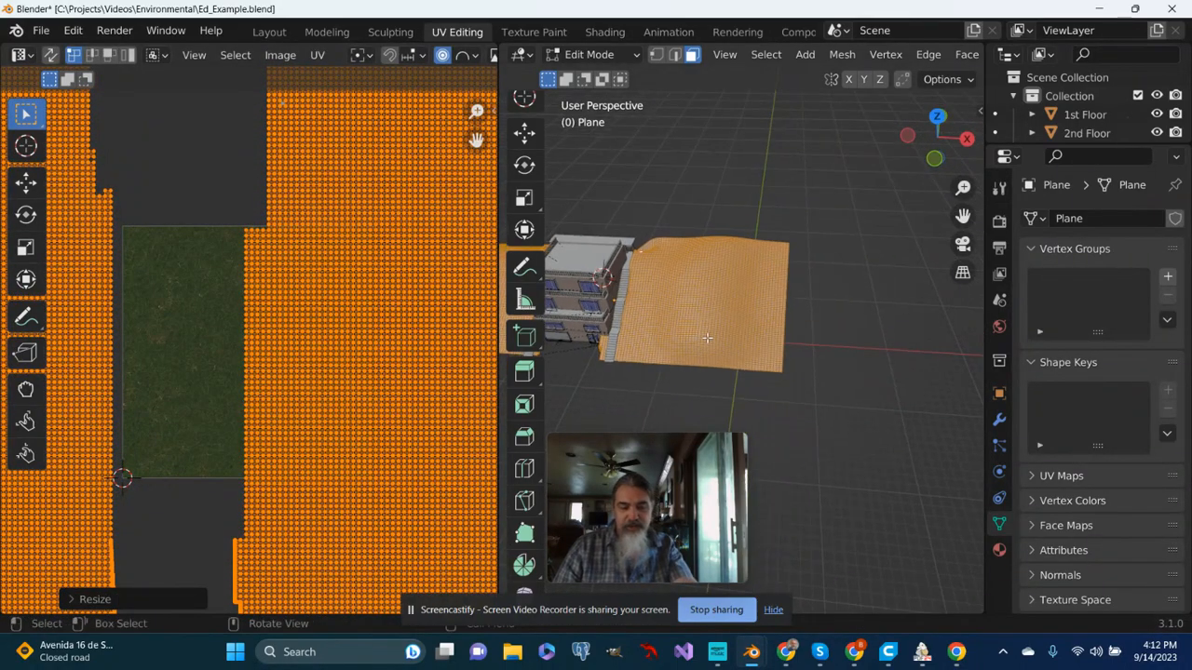
{"action": "key", "text": "Tab"}
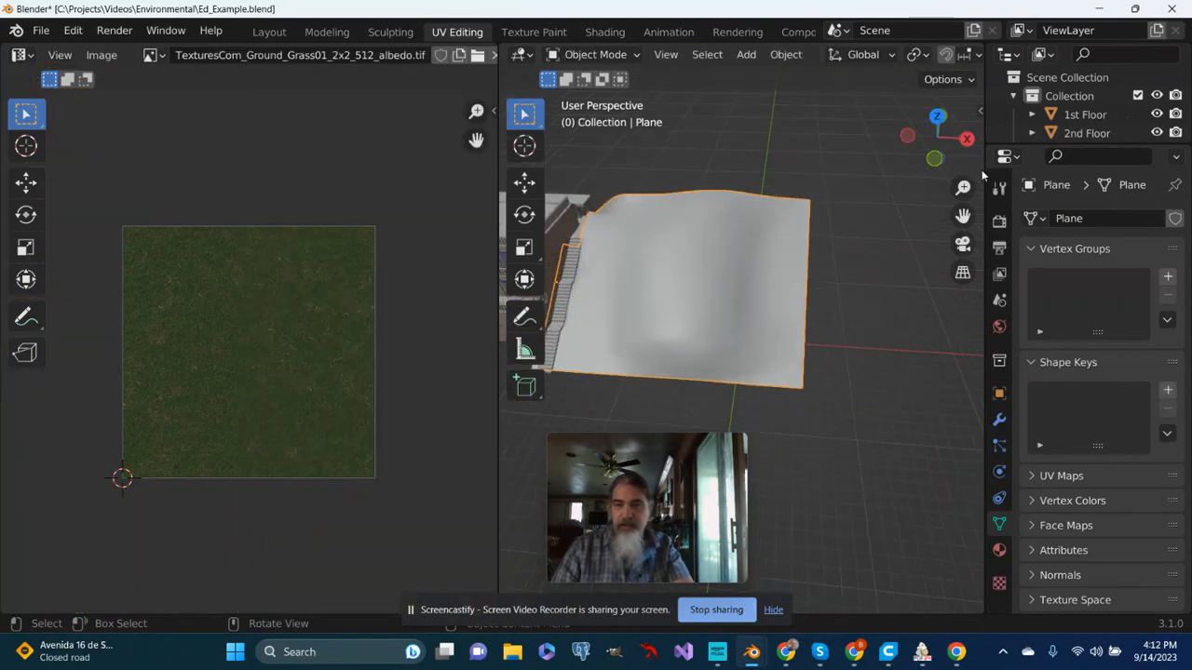
{"action": "left_click_drag", "start_coordinate": [982, 170], "coordinate": [1108, 170]}
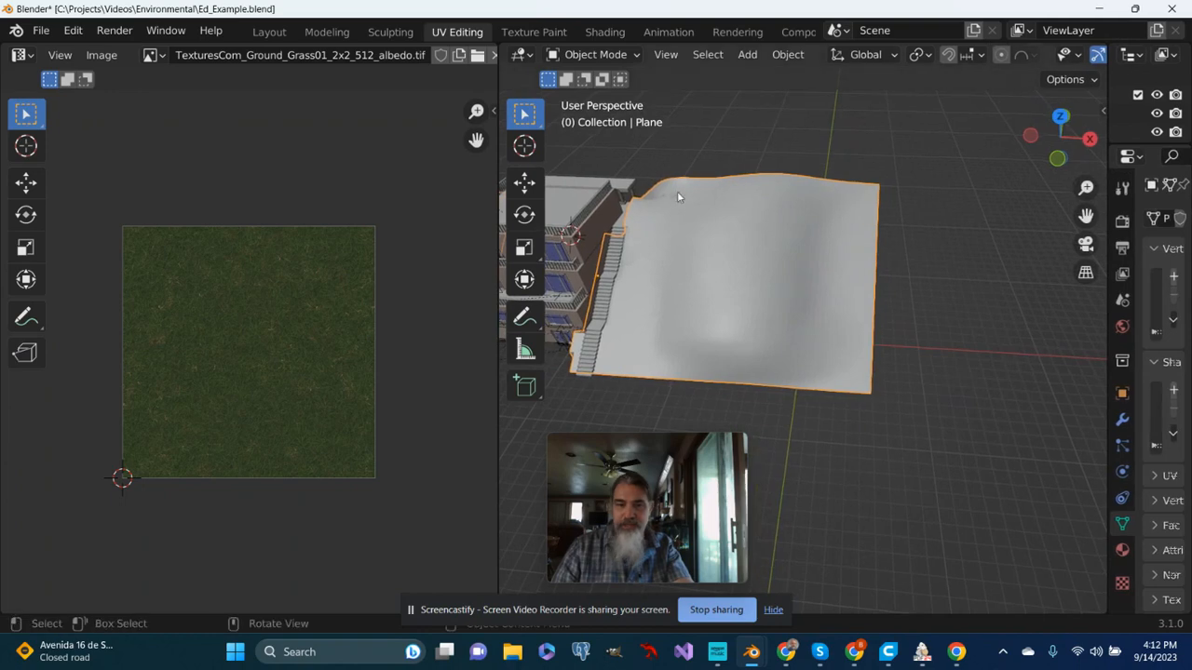
{"action": "left_click_drag", "start_coordinate": [498, 214], "coordinate": [329, 214]}
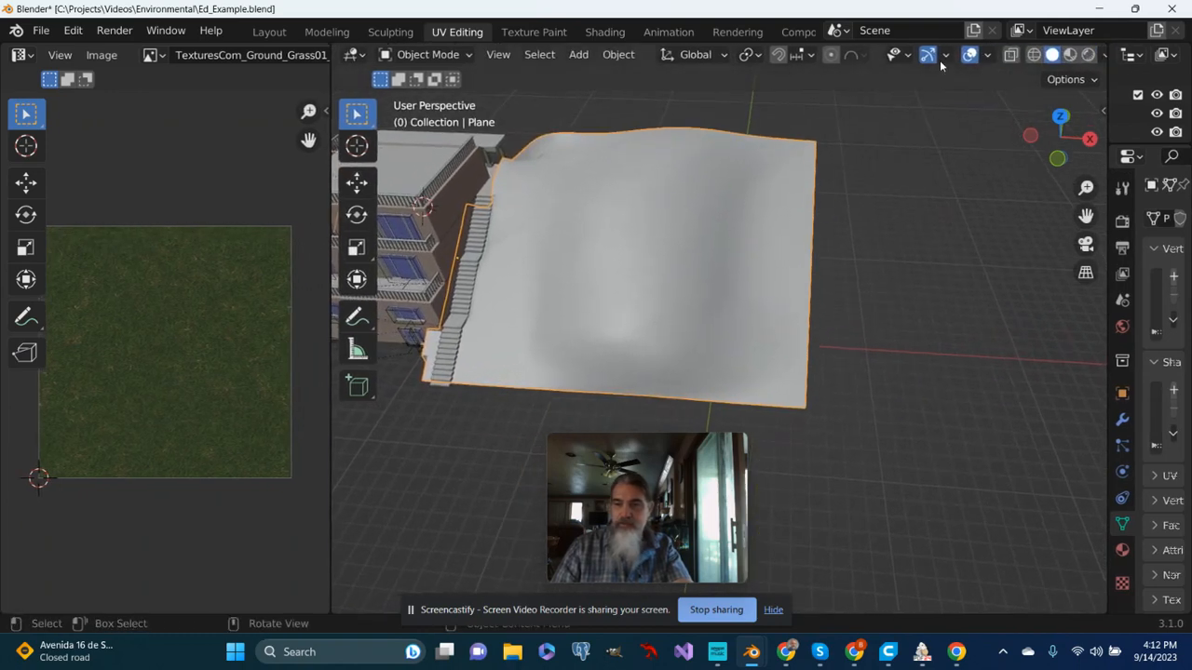
{"action": "left_click", "coordinate": [1070, 56]}
{"action": "scroll", "coordinate": [742, 251], "scroll_direction": "down", "scroll_amount": 1}
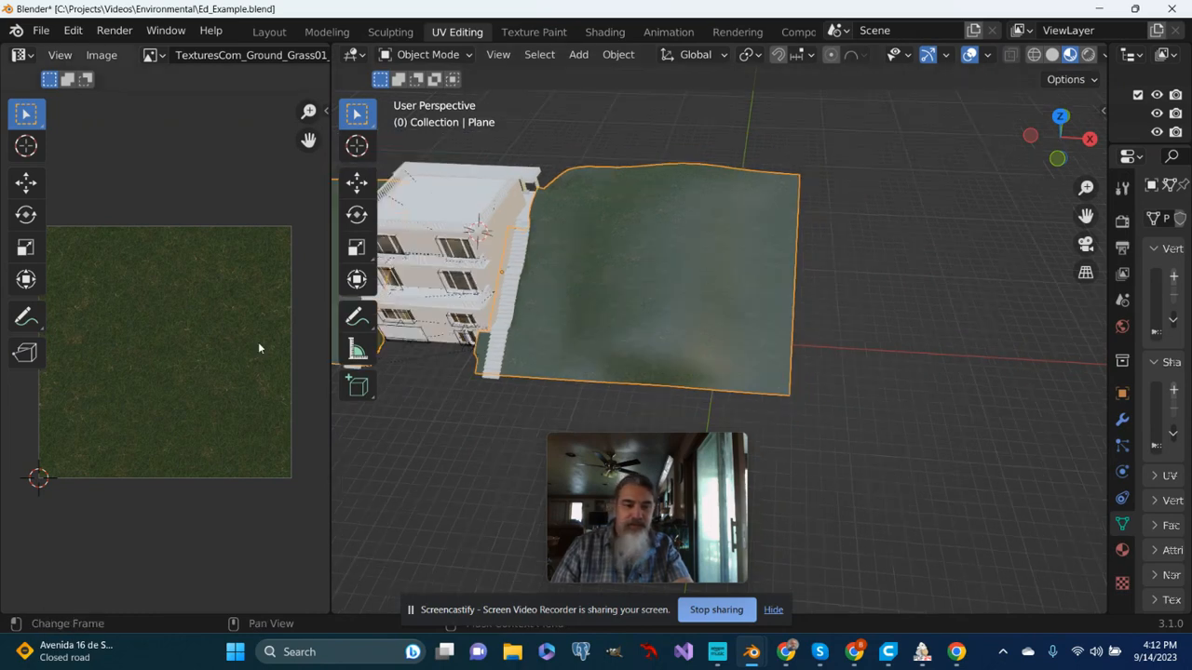
- Examine how the grass texture with the enlarged UVs looks across the hill and around the building
{"action": "scroll", "coordinate": [255, 342], "scroll_direction": "down", "scroll_amount": 1}
{"action": "middle_click_drag", "start_coordinate": [255, 342], "coordinate": [257, 344]}
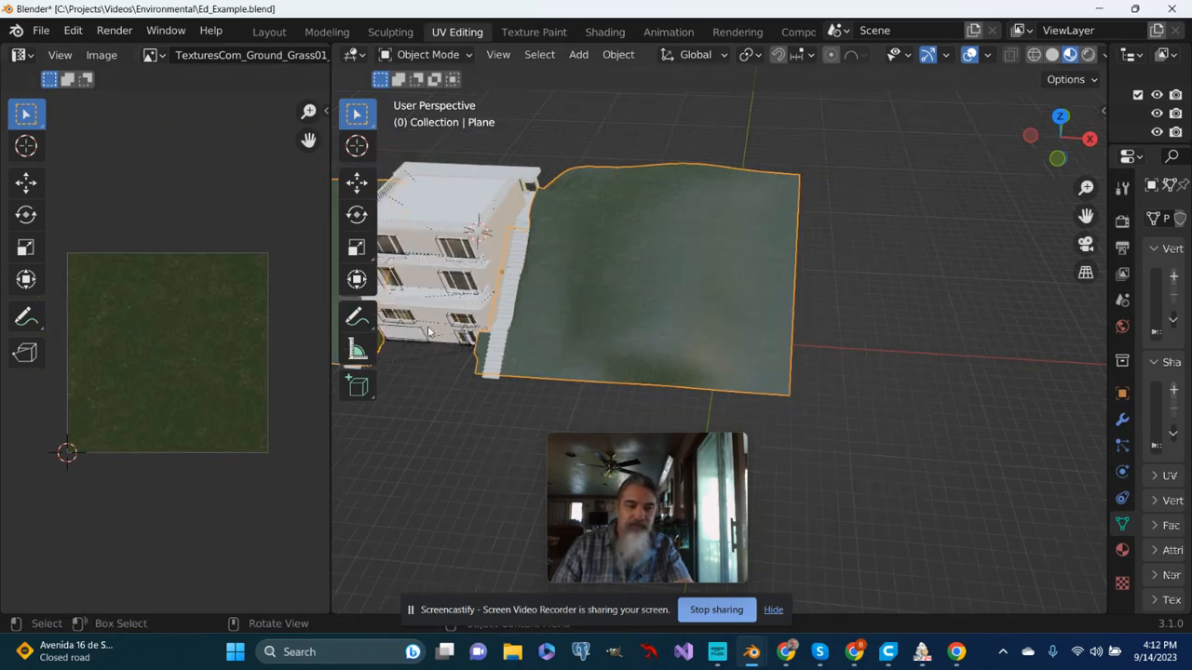
{"action": "scroll", "coordinate": [578, 350], "scroll_direction": "up", "scroll_amount": 2}
{"action": "middle_click_drag", "start_coordinate": [578, 350], "coordinate": [528, 317]}
{"action": "scroll", "coordinate": [520, 316], "scroll_direction": "down", "scroll_amount": 2}
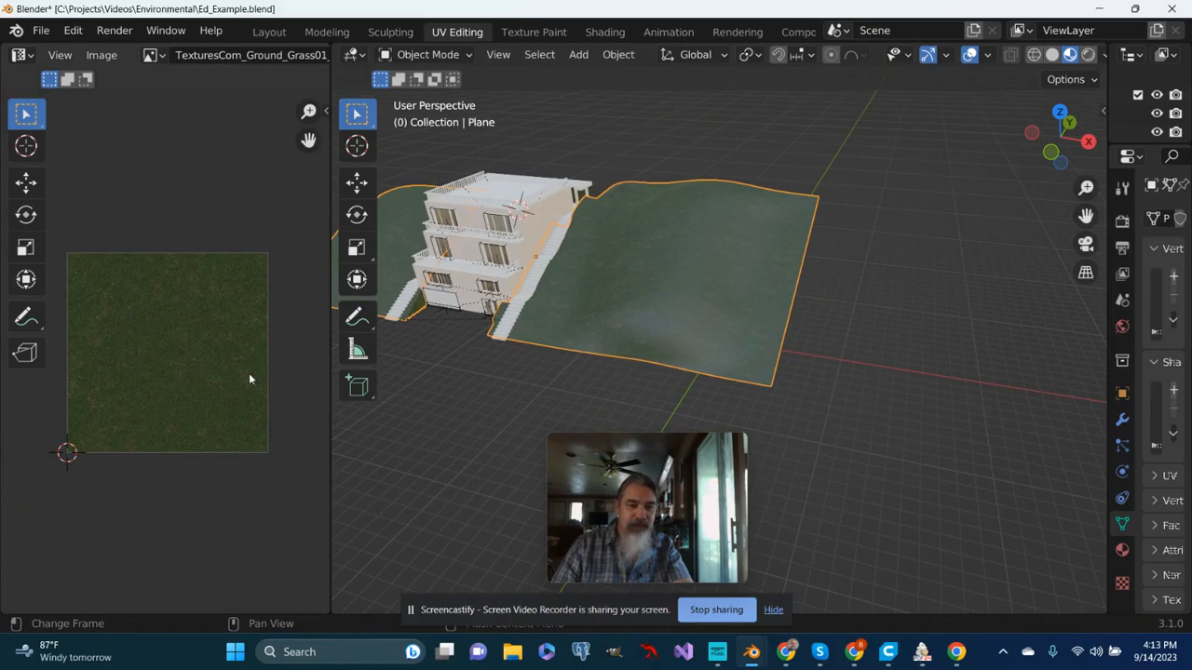
{"action": "scroll", "coordinate": [250, 378], "scroll_direction": "down", "scroll_amount": 1}
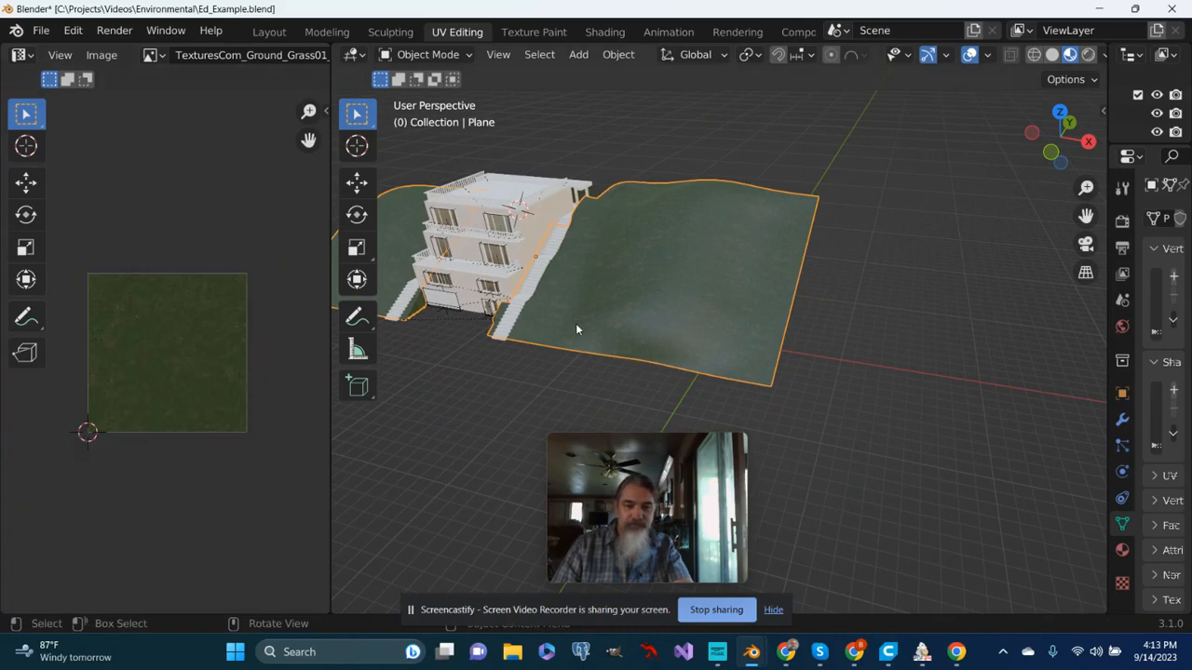
{"action": "middle_click_drag", "start_coordinate": [225, 314], "coordinate": [235, 314]}
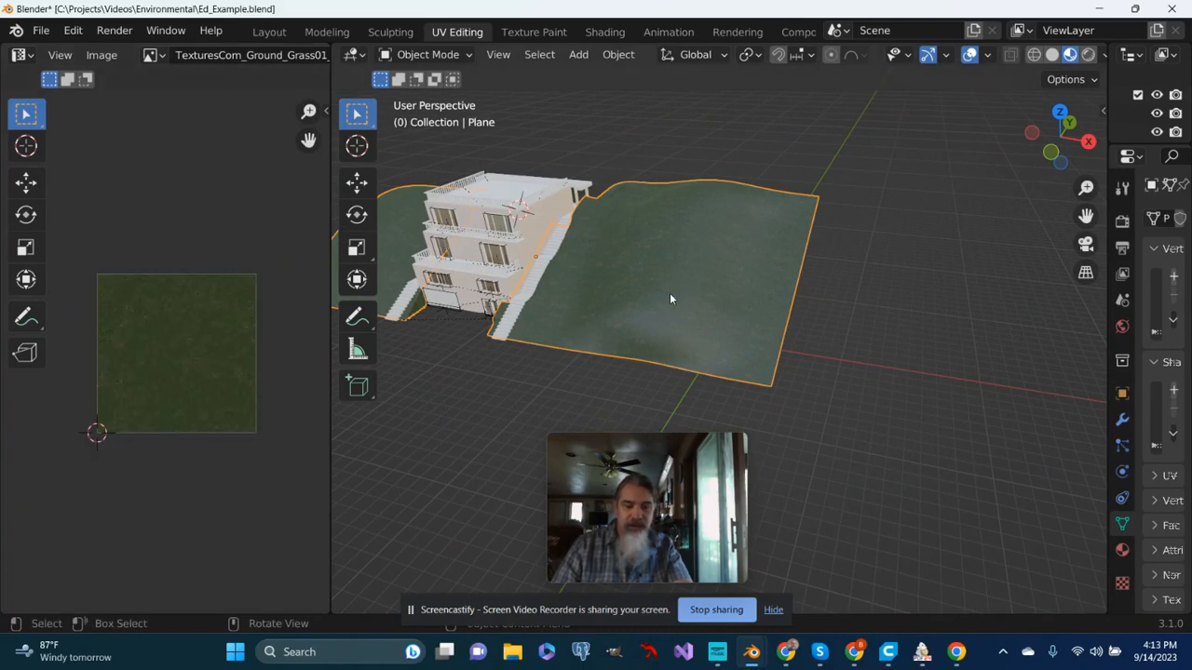
- Reopen the hill in Edit Mode to compare its UV layout with the grass image, and return to Object Mode
{"action": "key", "text": "Tab"}
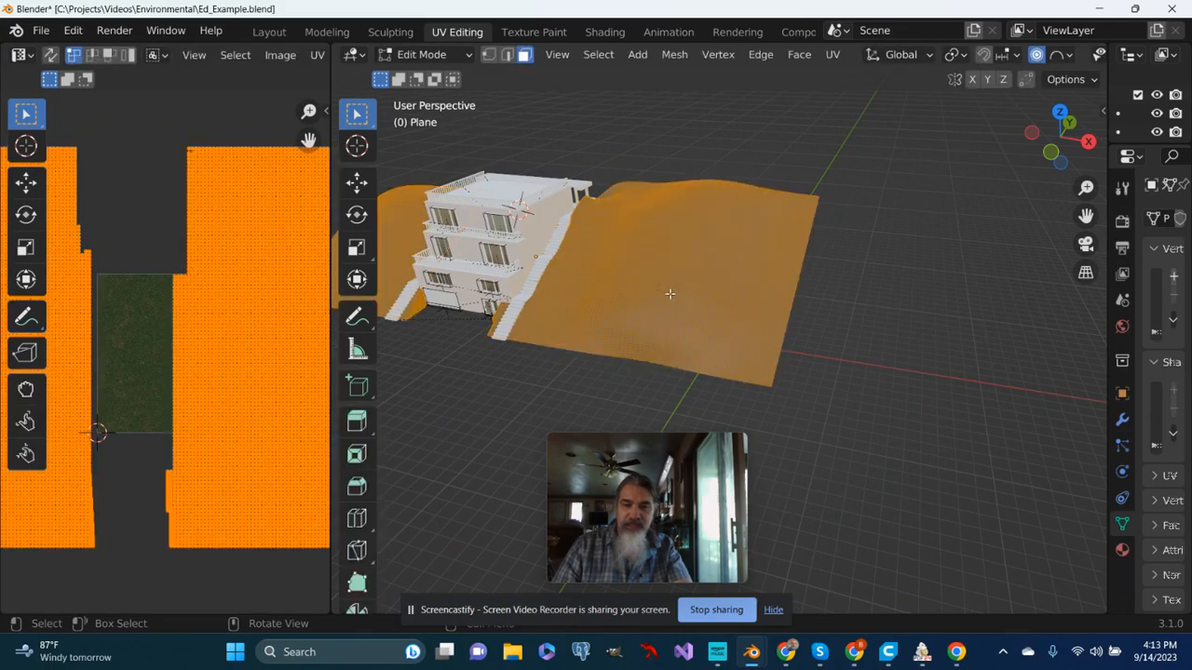
{"action": "scroll", "coordinate": [207, 363], "scroll_direction": "up", "scroll_amount": 2}
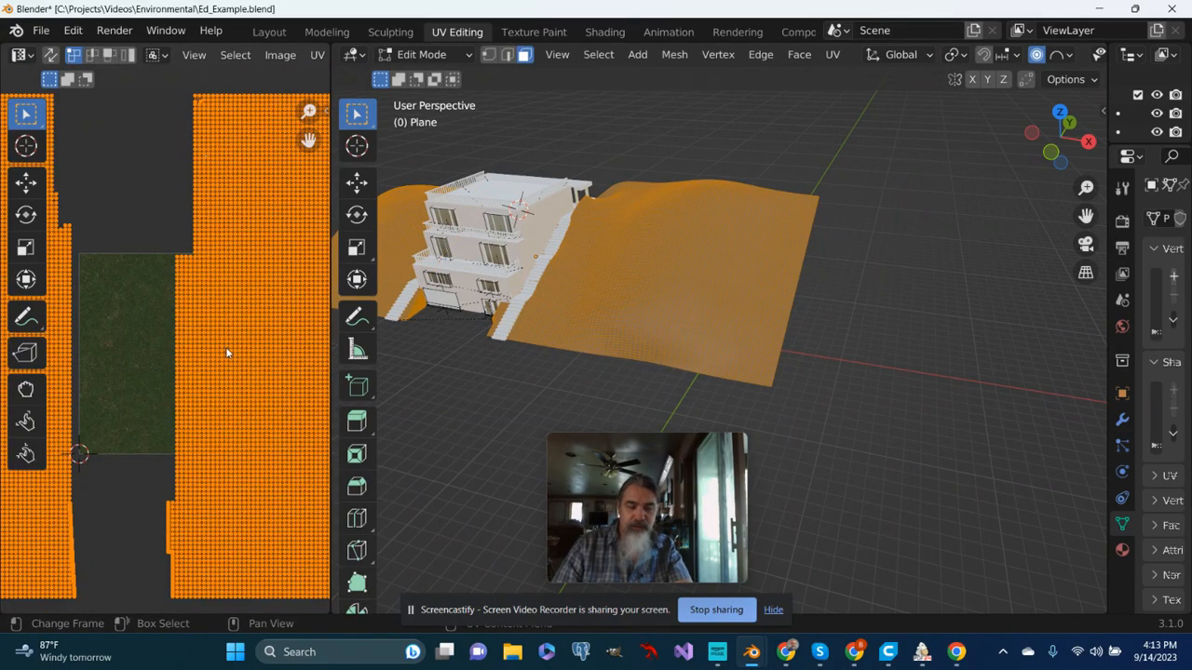
{"action": "scroll", "coordinate": [231, 362], "scroll_direction": "down", "scroll_amount": 2}
{"action": "scroll", "coordinate": [230, 360], "scroll_direction": "up", "scroll_amount": 4}
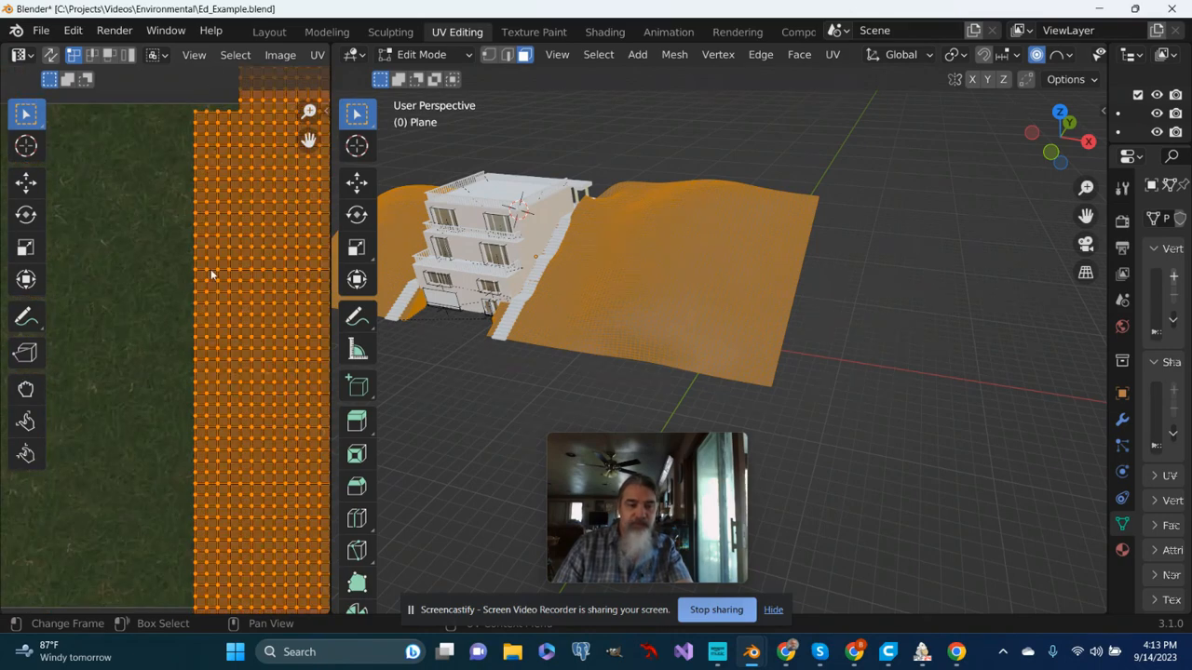
{"action": "scroll", "coordinate": [219, 302], "scroll_direction": "down", "scroll_amount": 2}
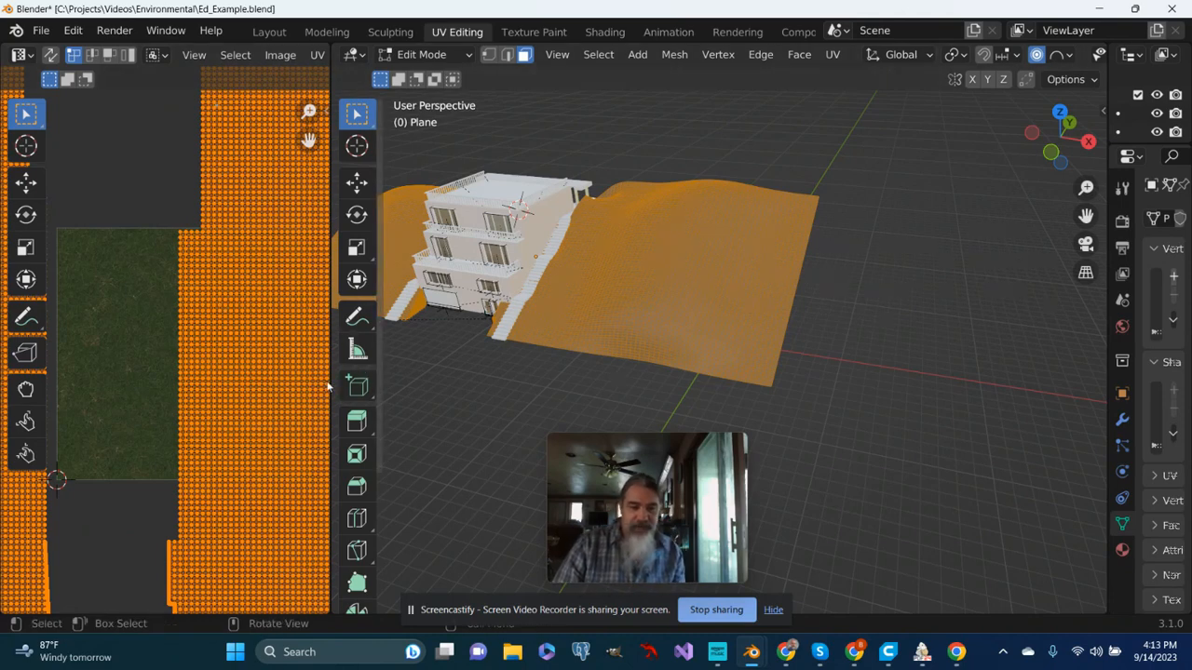
{"action": "scroll", "coordinate": [685, 308], "scroll_direction": "up", "scroll_amount": 5}
{"action": "scroll", "coordinate": [675, 316], "scroll_direction": "down", "scroll_amount": 3}
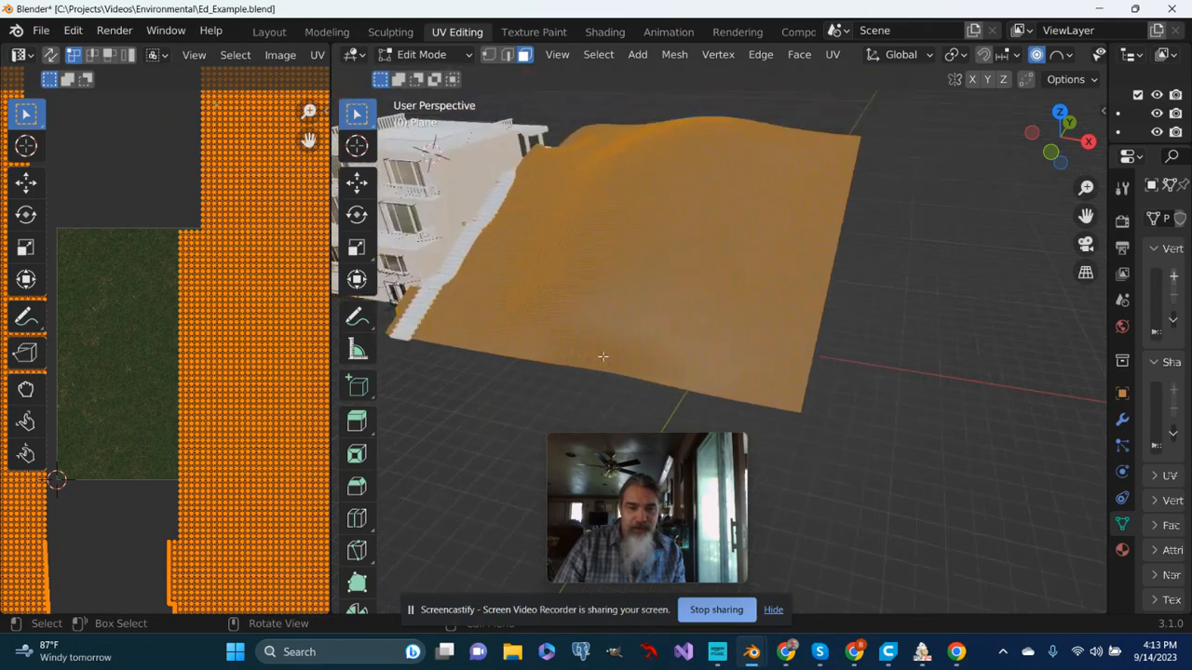
{"action": "scroll", "coordinate": [612, 296], "scroll_direction": "down", "scroll_amount": 2}
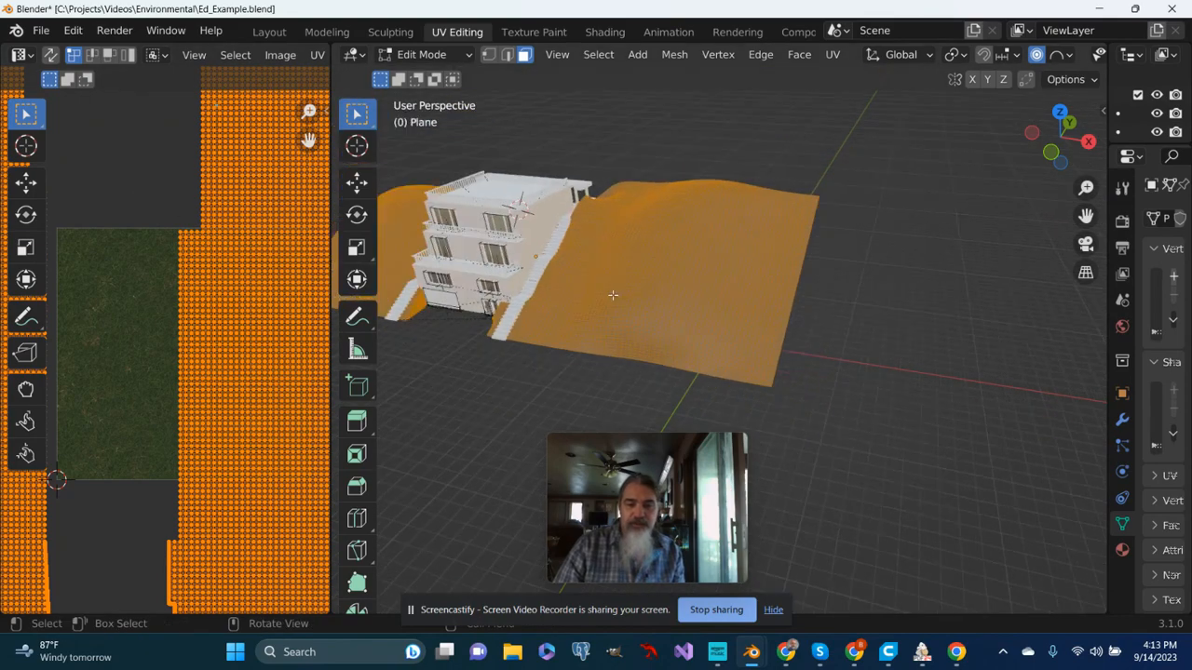
{"action": "middle_click_drag", "start_coordinate": [612, 295], "coordinate": [918, 338]}
{"action": "key", "text": "Tab"}
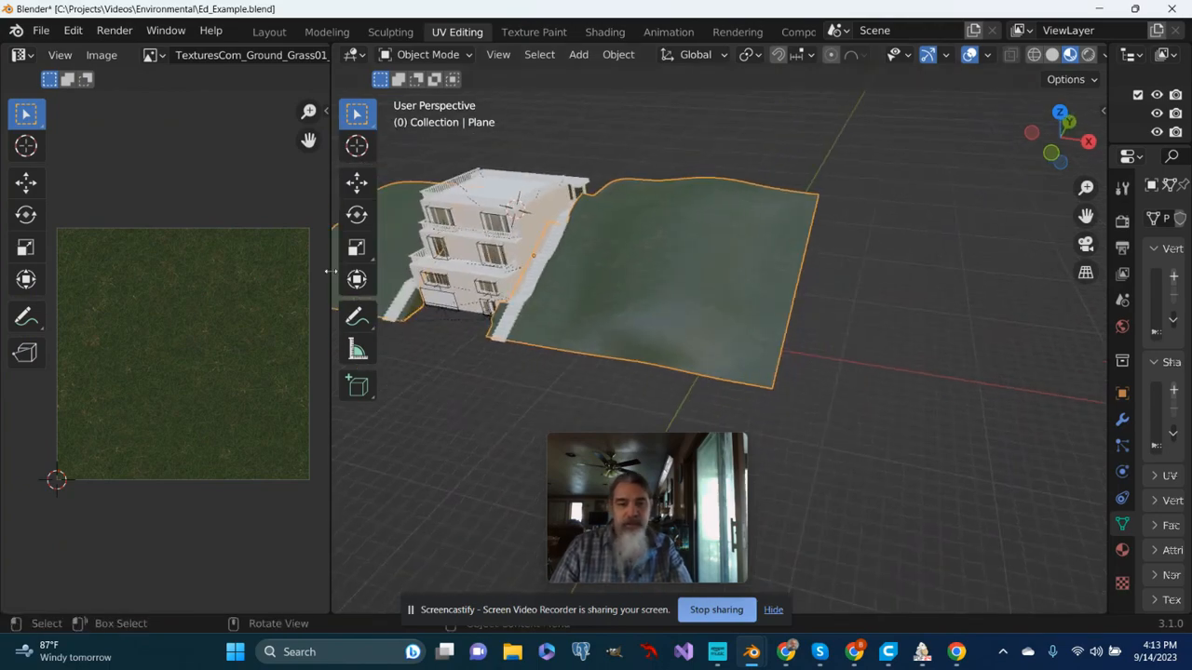
- Switch to the Layout workspace and widen the properties area to review the Grassy material's surface settings
{"action": "left_click", "coordinate": [268, 32]}
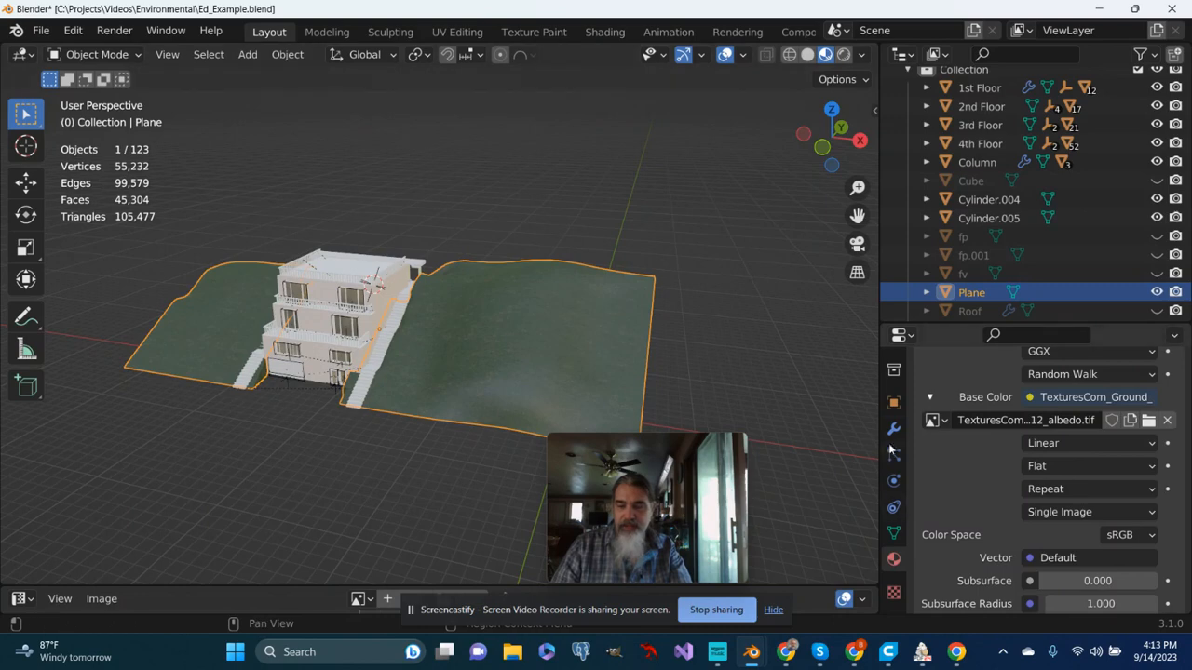
{"action": "left_click_drag", "start_coordinate": [879, 444], "coordinate": [809, 445]}
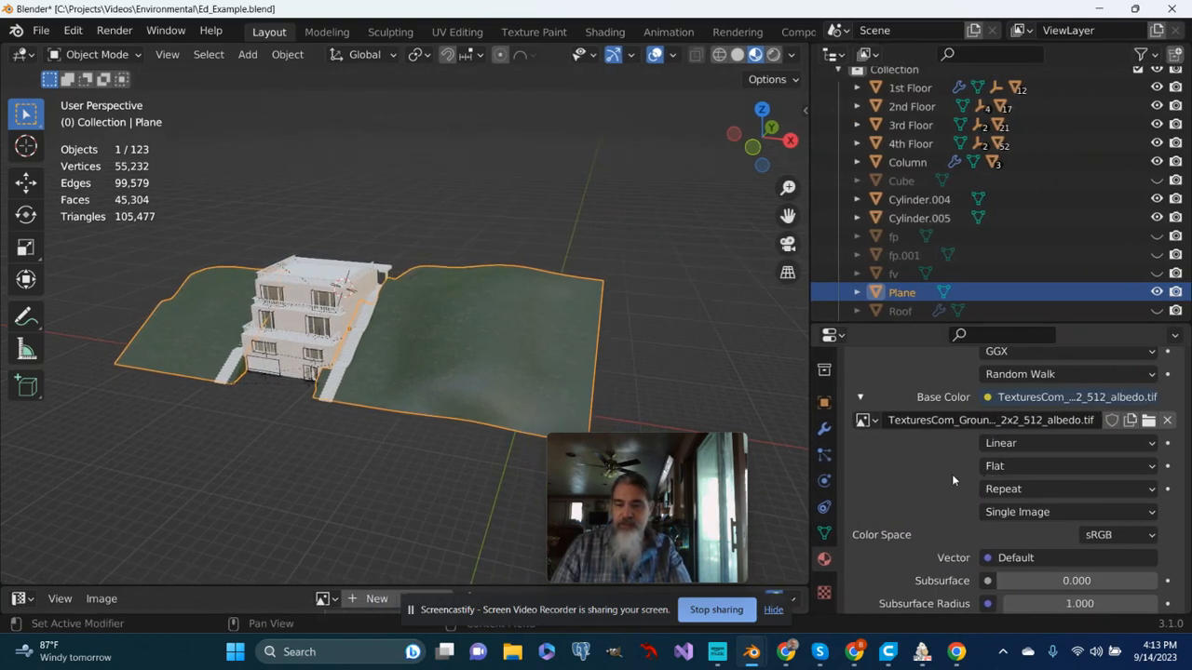
{"action": "scroll", "coordinate": [958, 484], "scroll_direction": "up", "scroll_amount": 5}
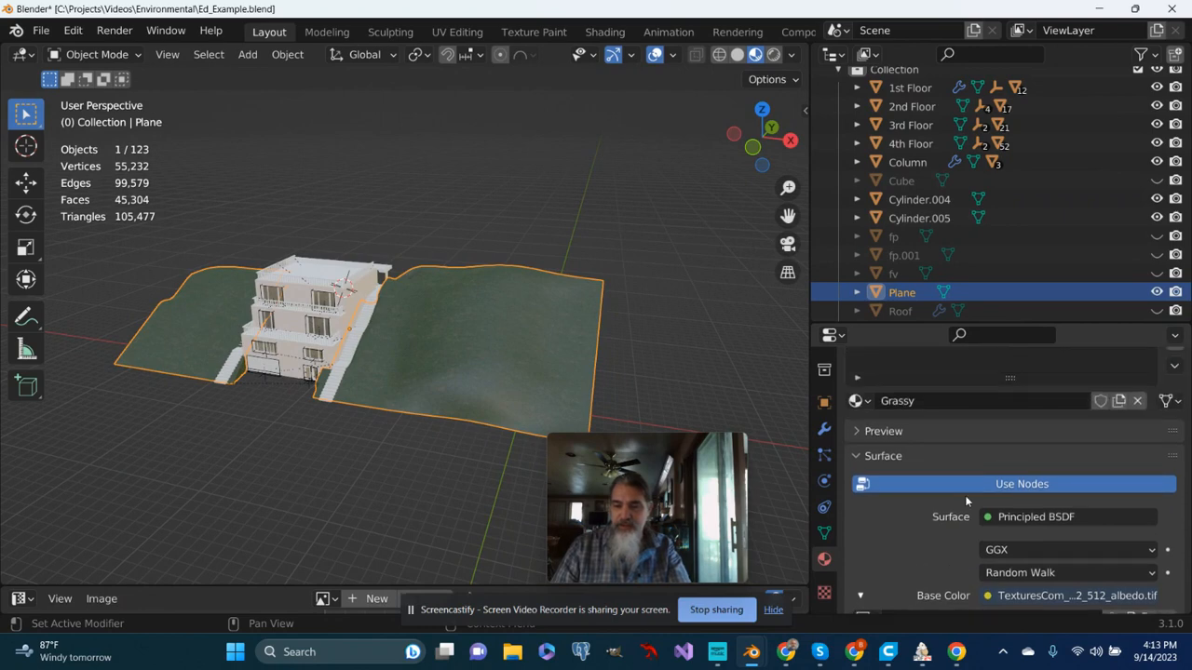
{"action": "scroll", "coordinate": [861, 459], "scroll_direction": "down", "scroll_amount": 6}
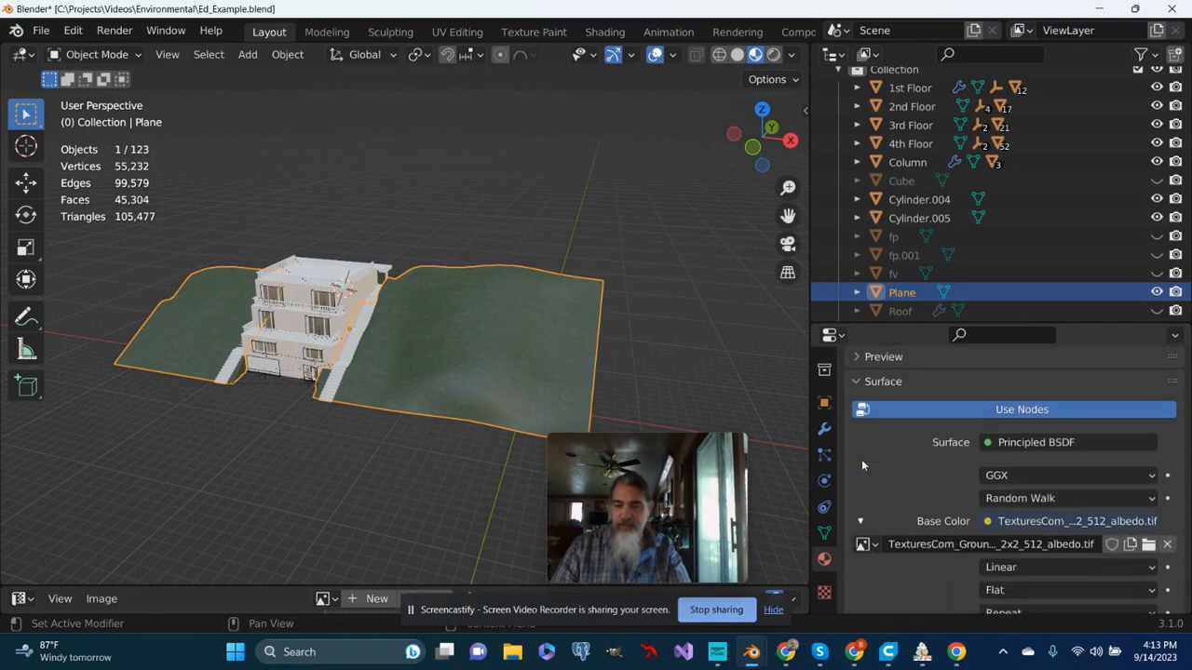
{"action": "scroll", "coordinate": [861, 459], "scroll_direction": "down", "scroll_amount": 4}
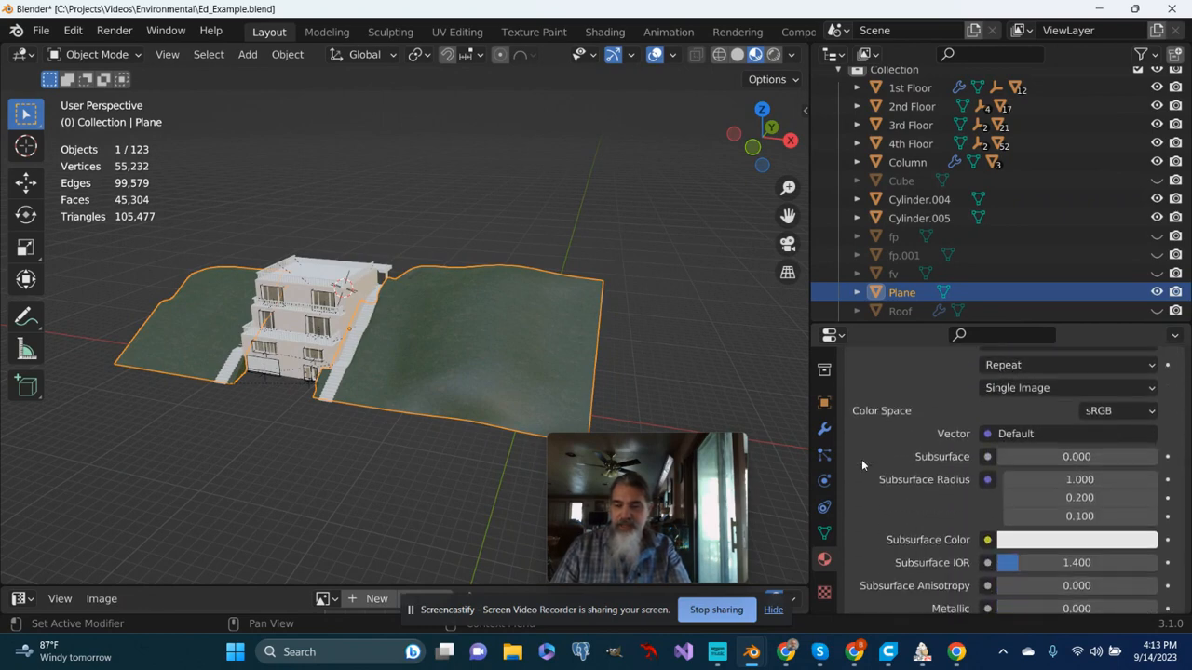
{"action": "scroll", "coordinate": [861, 459], "scroll_direction": "down", "scroll_amount": 3}
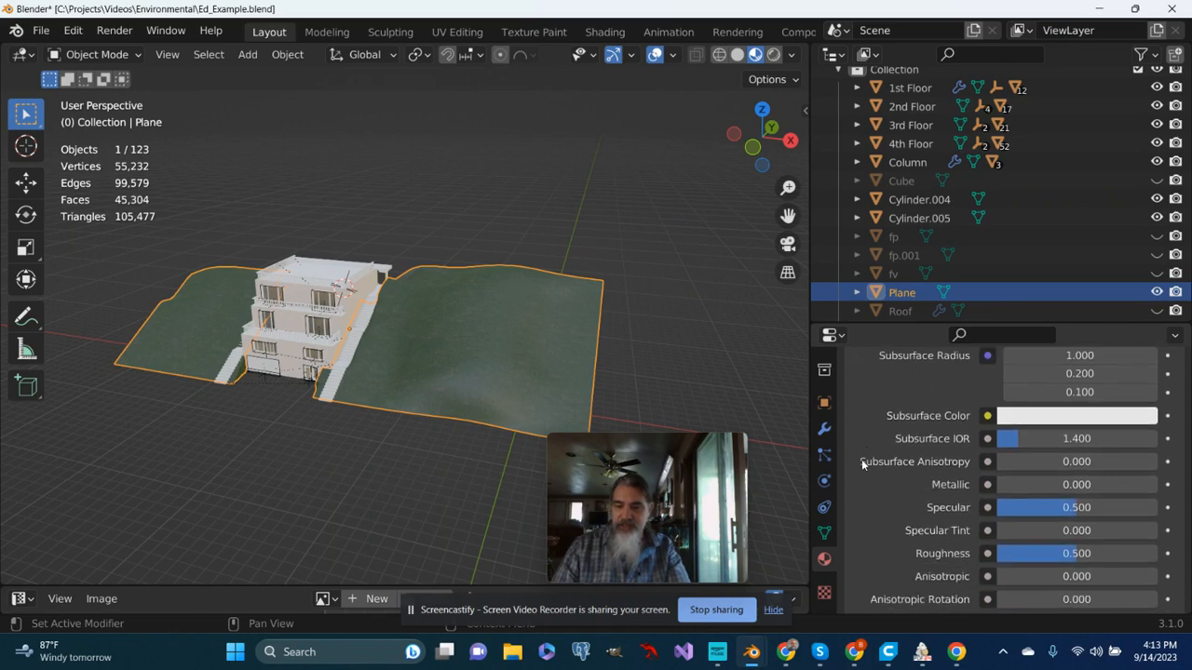
{"action": "scroll", "coordinate": [862, 461], "scroll_direction": "down", "scroll_amount": 4}
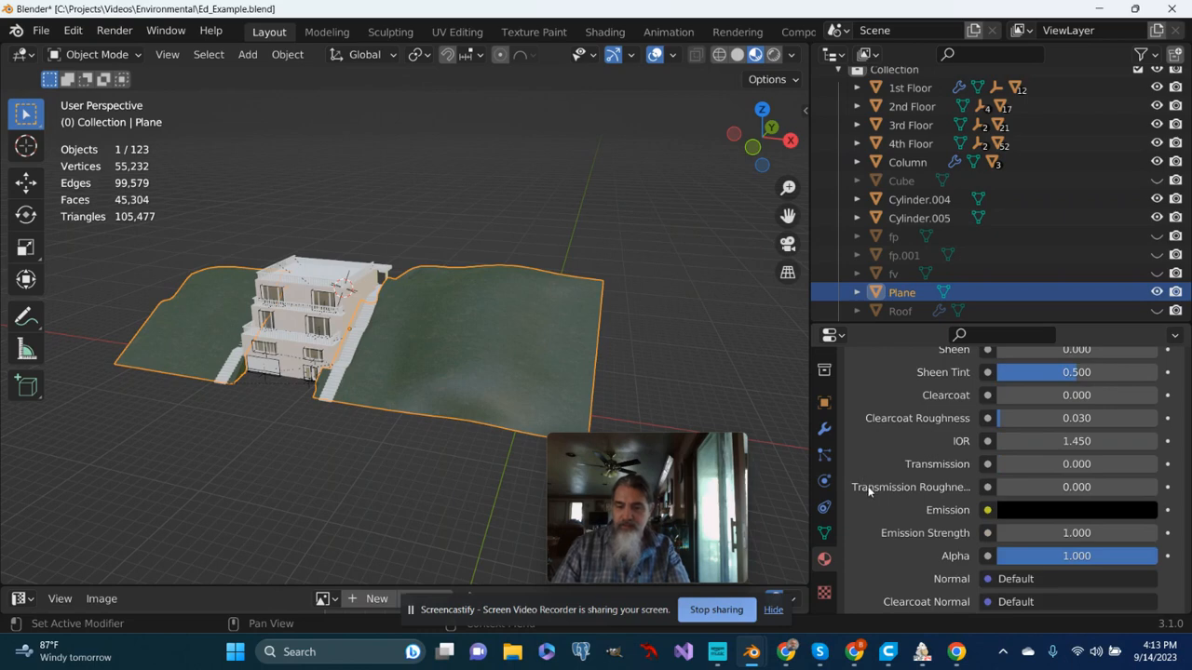
- Set the grass material's Roughness to 0.965 to reduce the shine on the hill
{"action": "scroll", "coordinate": [968, 532], "scroll_direction": "down", "scroll_amount": 2}
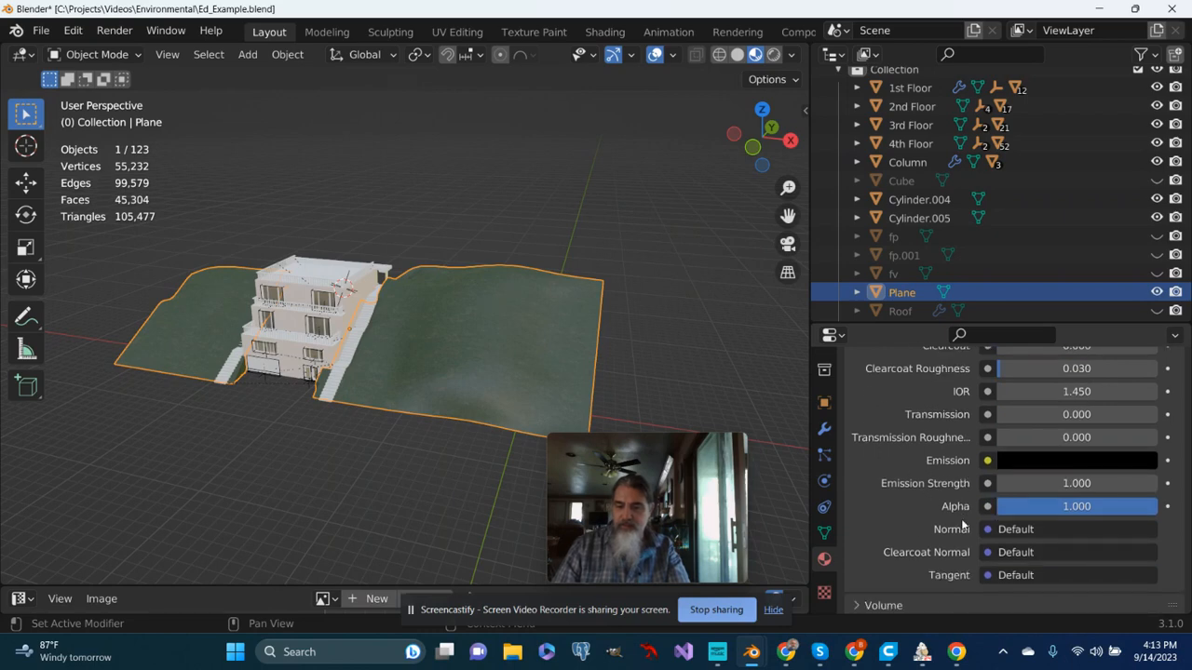
{"action": "scroll", "coordinate": [959, 529], "scroll_direction": "up", "scroll_amount": 4}
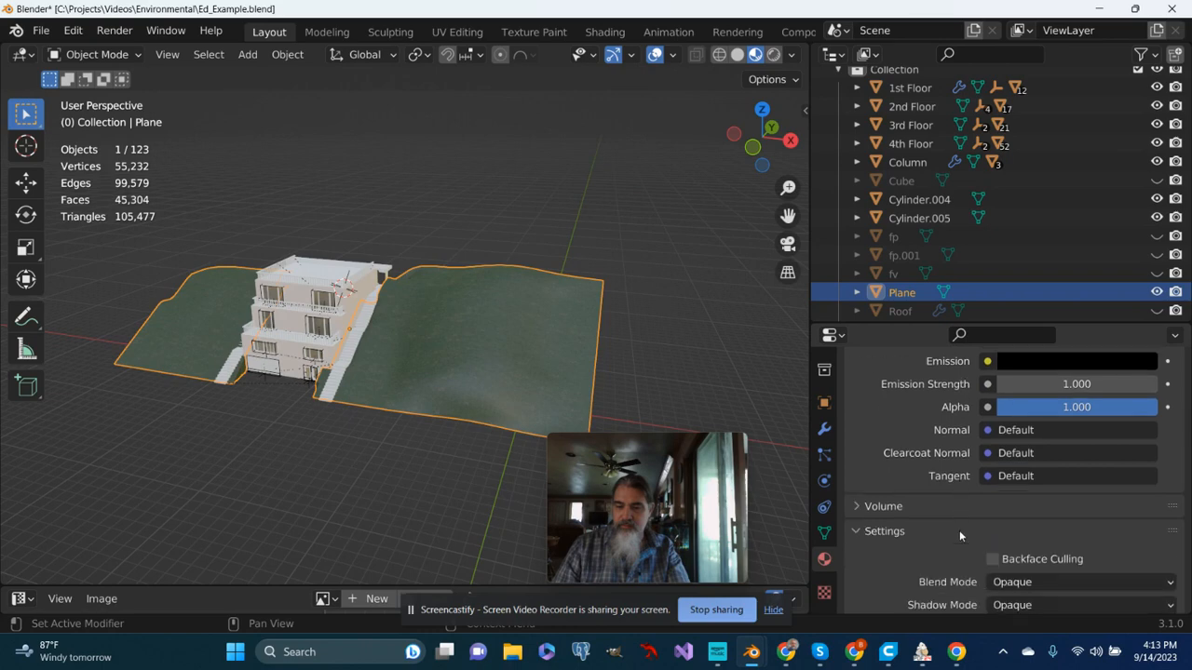
{"action": "scroll", "coordinate": [958, 523], "scroll_direction": "up", "scroll_amount": 2}
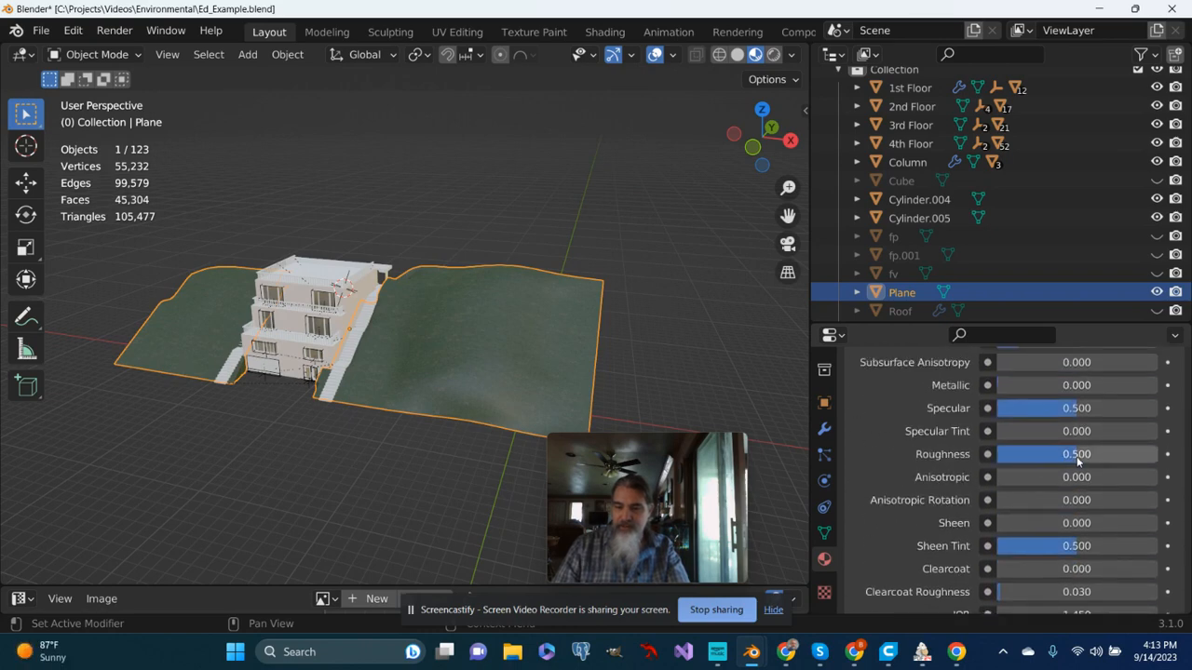
{"action": "left_click_drag", "start_coordinate": [1077, 461], "coordinate": [1009, 460]}
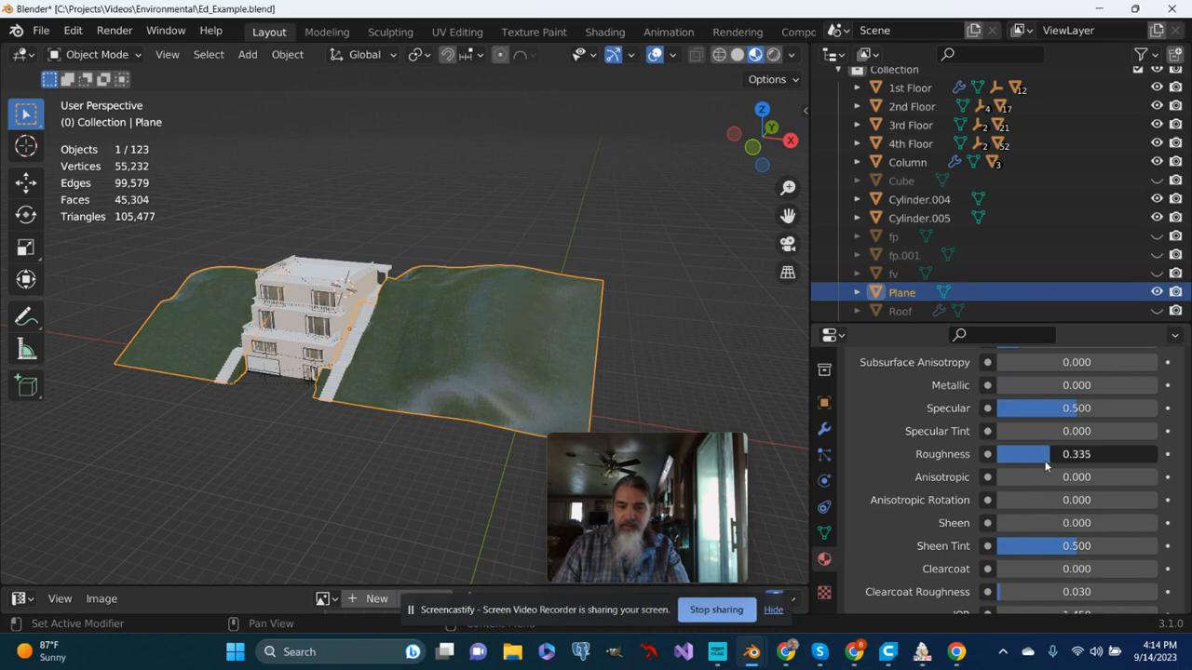
{"action": "left_click_drag", "start_coordinate": [1054, 464], "coordinate": [1146, 487]}
- Set the grass material's Metallic value to 0.058
{"action": "scroll", "coordinate": [564, 399], "scroll_direction": "up", "scroll_amount": 3}
{"action": "middle_click_drag", "start_coordinate": [564, 399], "coordinate": [610, 389]}
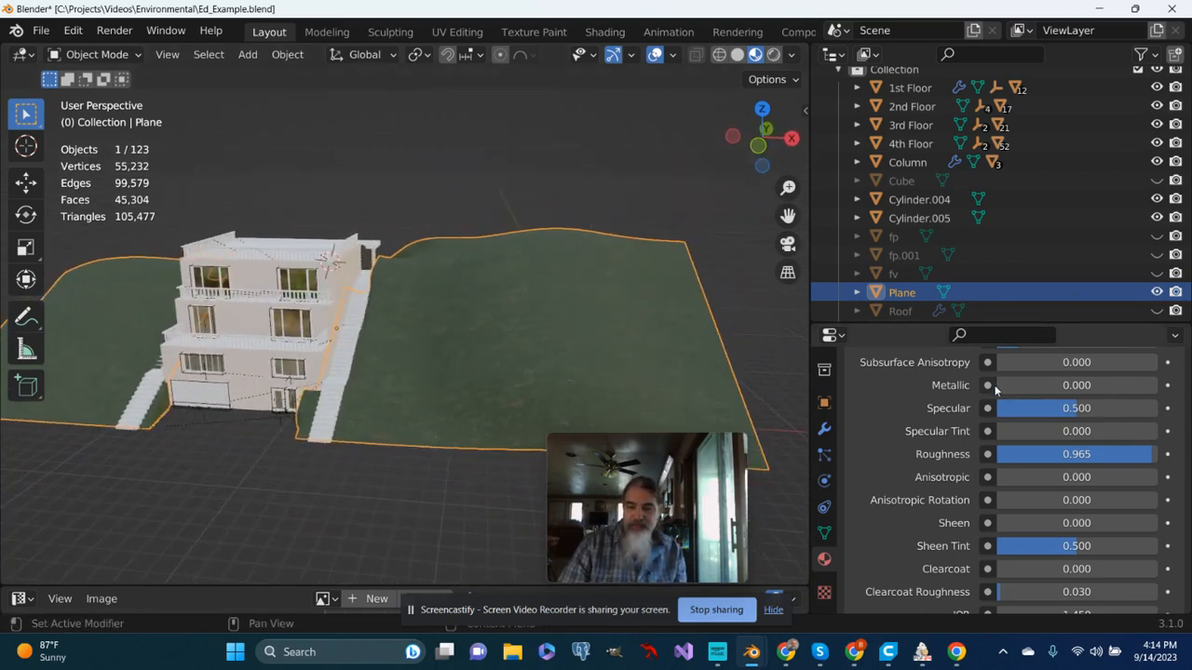
{"action": "left_click_drag", "start_coordinate": [1018, 387], "coordinate": [1016, 411]}
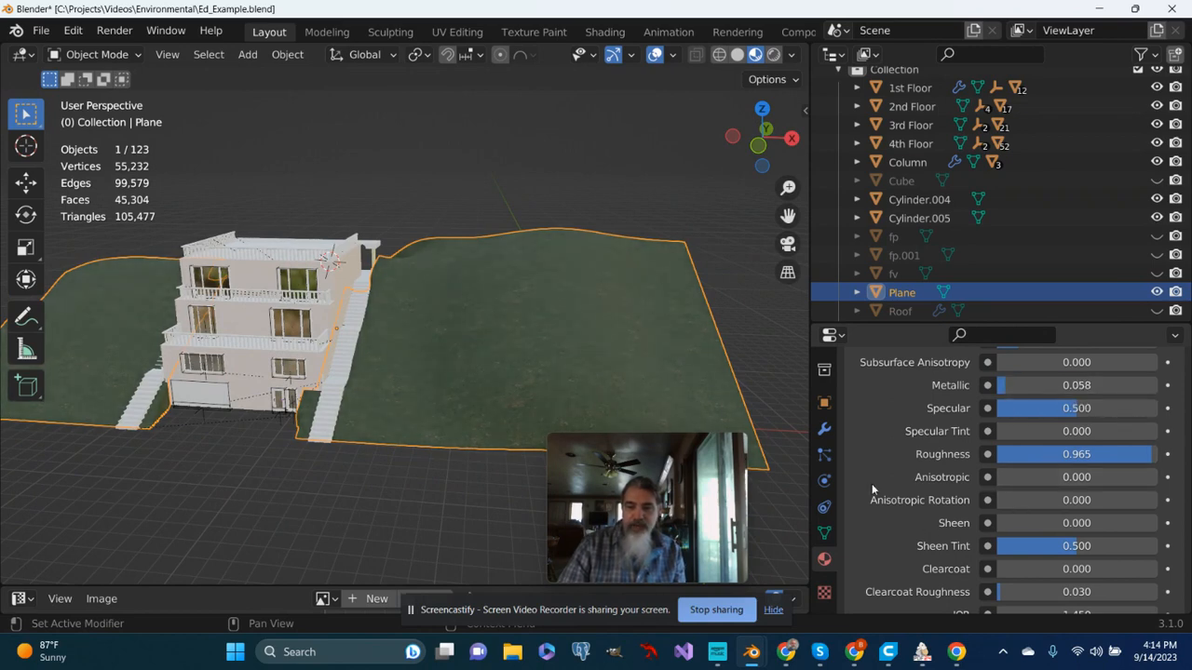
- Examine the adjusted grass surface on the hill from several angles around the building and stairs
{"action": "middle_click_drag", "start_coordinate": [456, 395], "coordinate": [325, 391]}
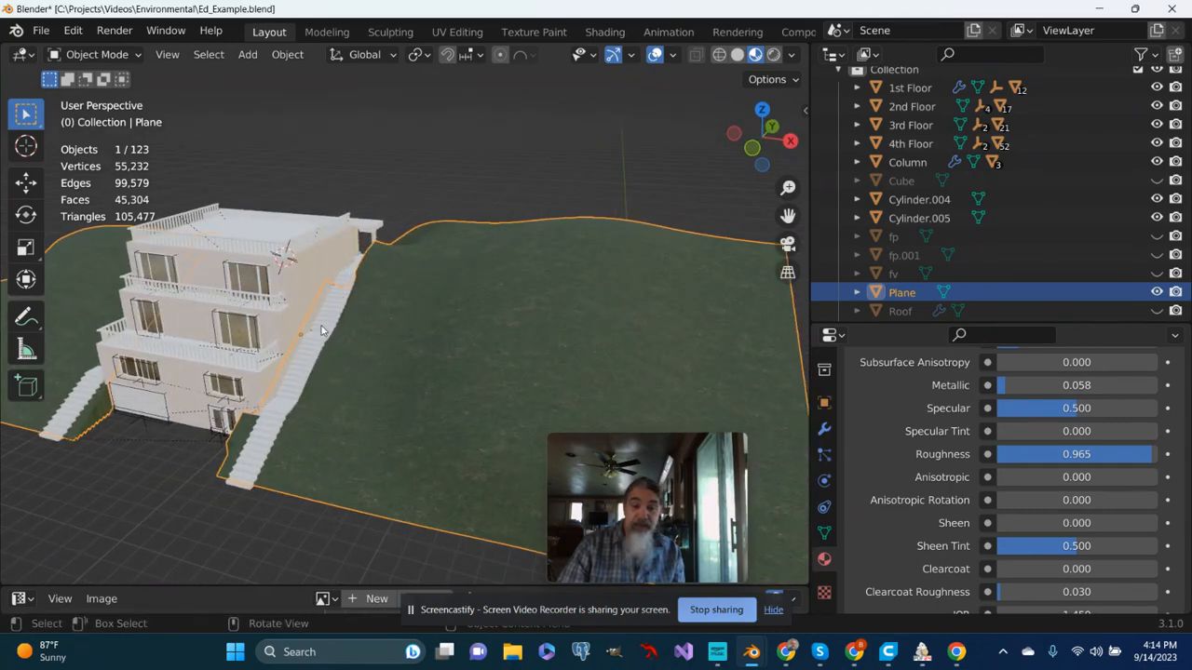
{"action": "middle_click_drag", "start_coordinate": [321, 331], "coordinate": [479, 296]}
{"action": "scroll", "coordinate": [335, 379], "scroll_direction": "up", "scroll_amount": 2}
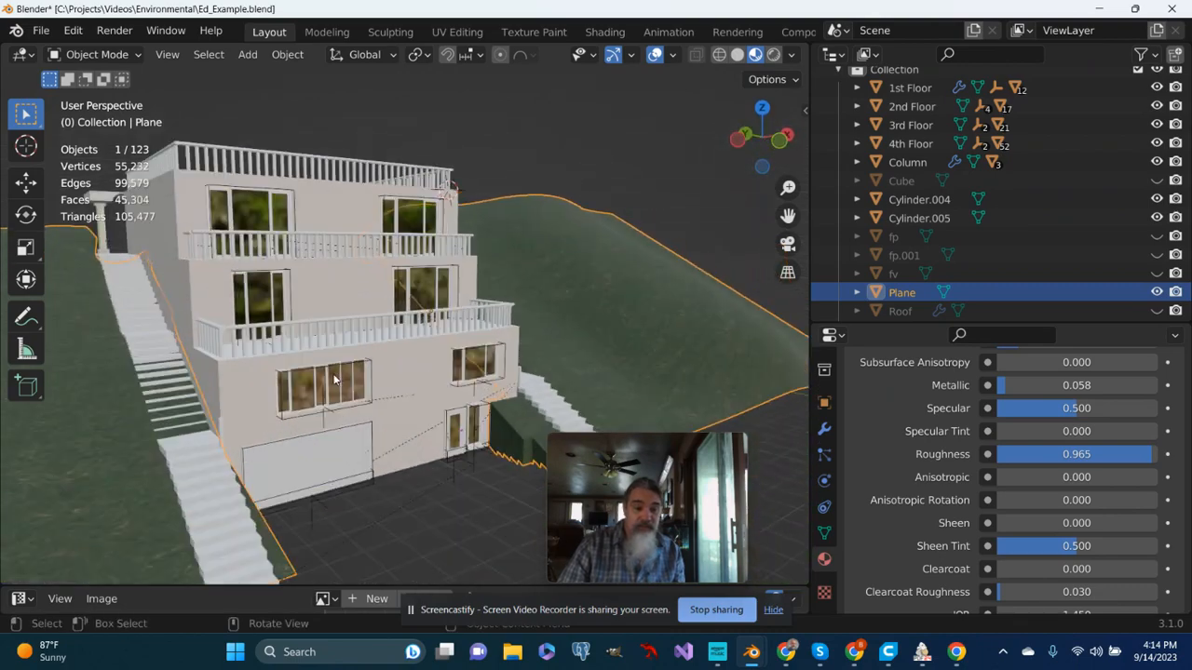
{"action": "middle_click_drag", "start_coordinate": [334, 379], "coordinate": [225, 398]}
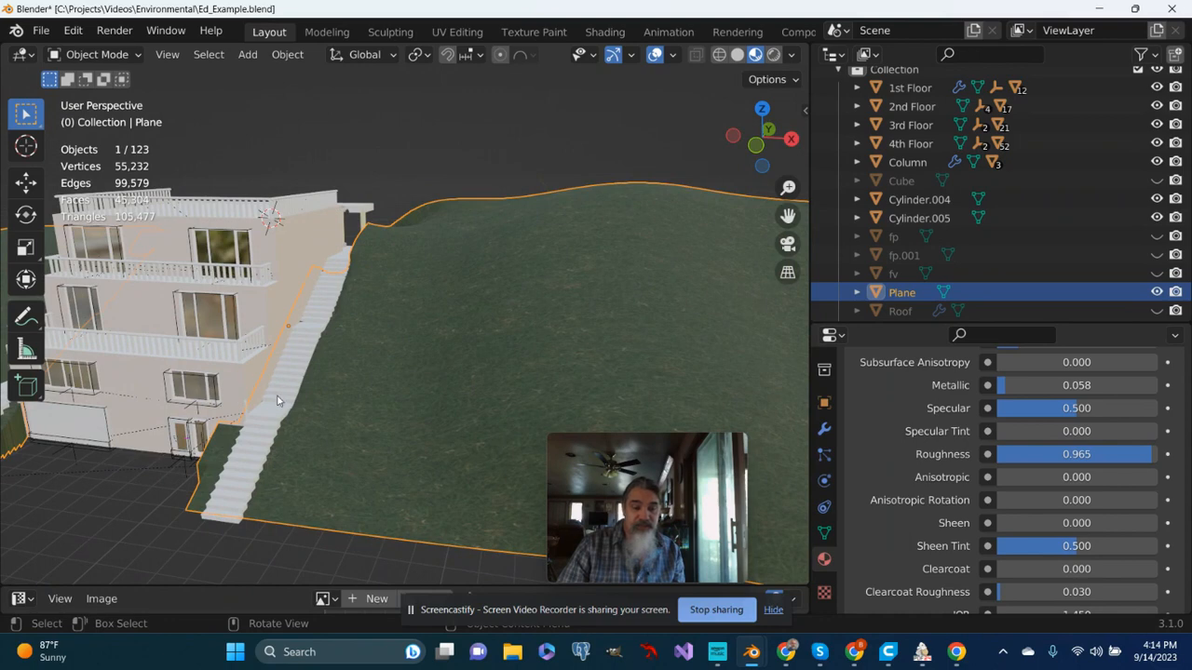
{"action": "scroll", "coordinate": [278, 401], "scroll_direction": "down", "scroll_amount": 2}
{"action": "middle_click_drag", "start_coordinate": [281, 400], "coordinate": [358, 400]}
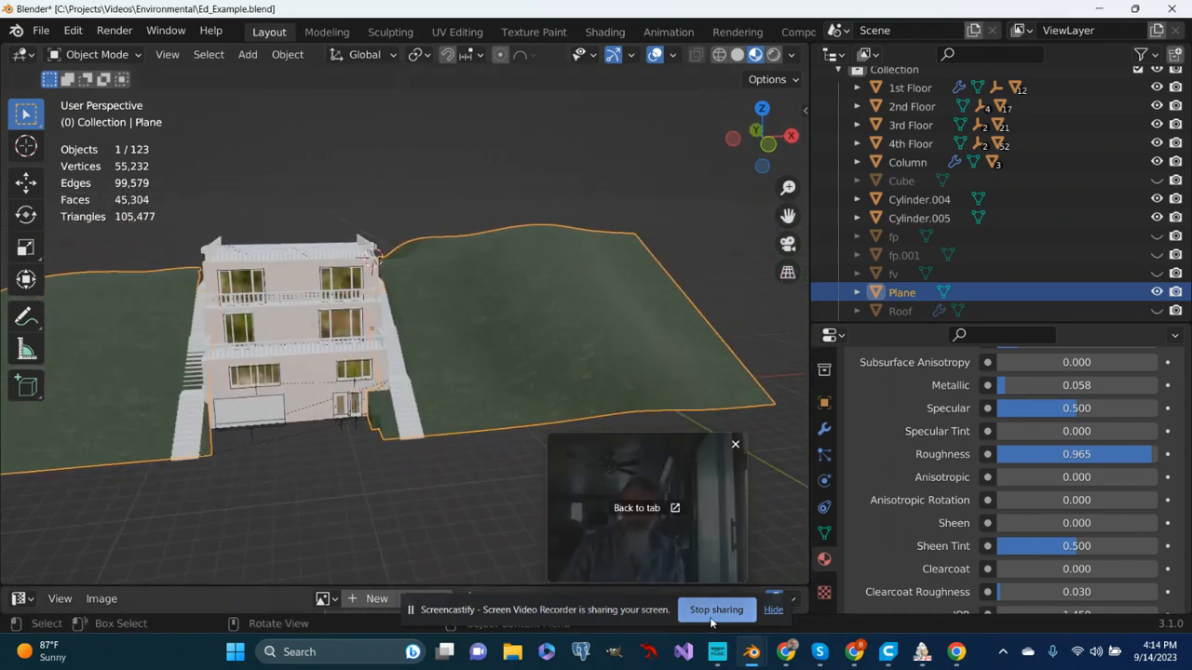